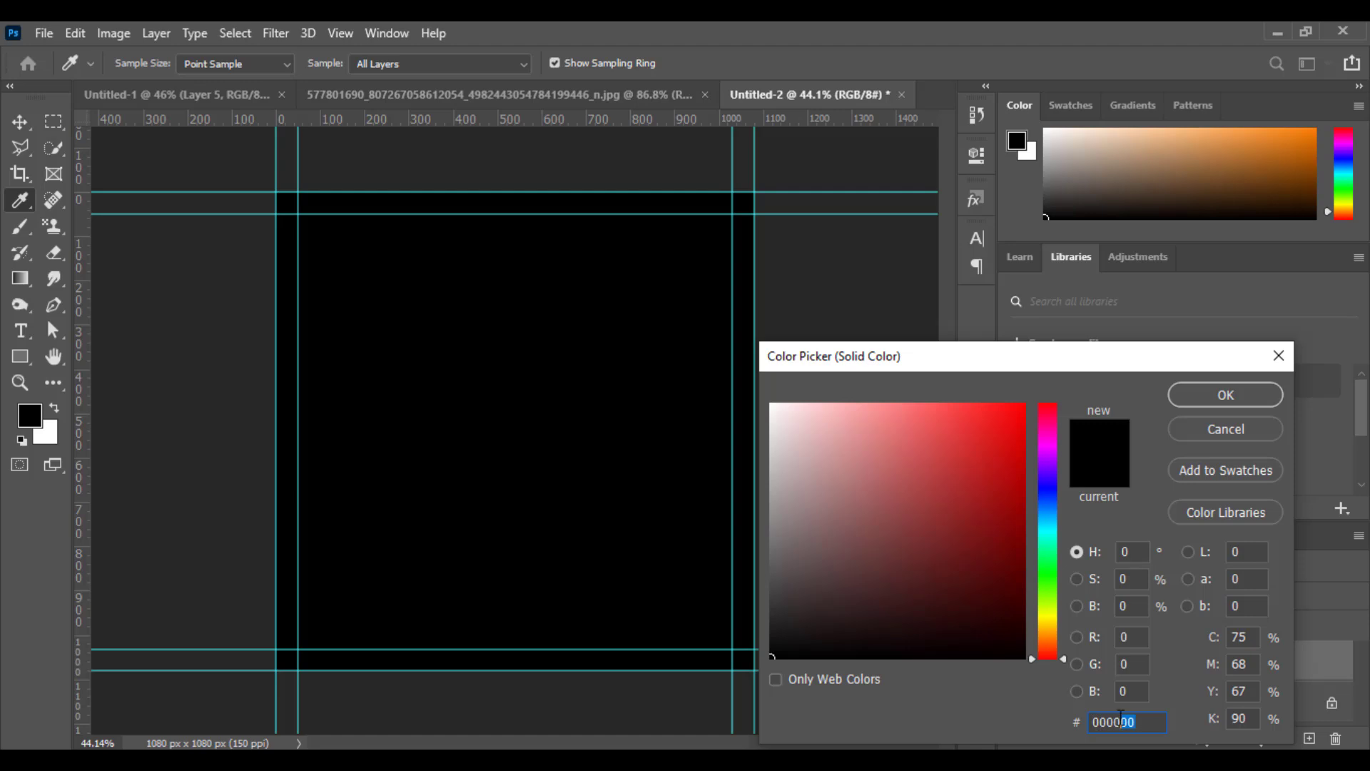
# Apply a 000000 solid color fill to the background and add an empty layer above it.
pyautogui.click(1226, 397)
pyautogui.click(1309, 741)
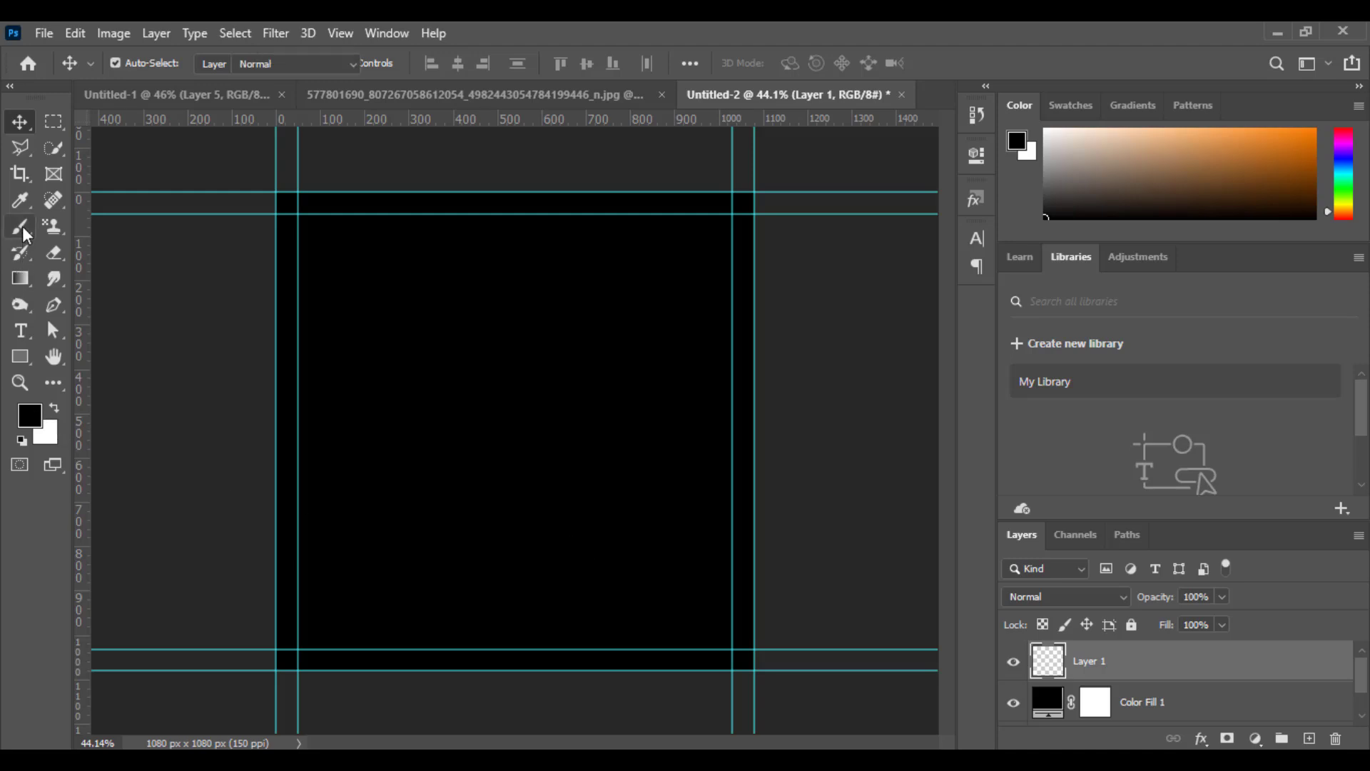
# Paint a soft dark-grey glow at the canvas centre on the new layer with a 1300 px brush.
pyautogui.press('b')
pyautogui.click(34, 417)
pyautogui.moveTo(772, 669); pyautogui.dragTo(763, 626)
pyautogui.click(1192, 393)
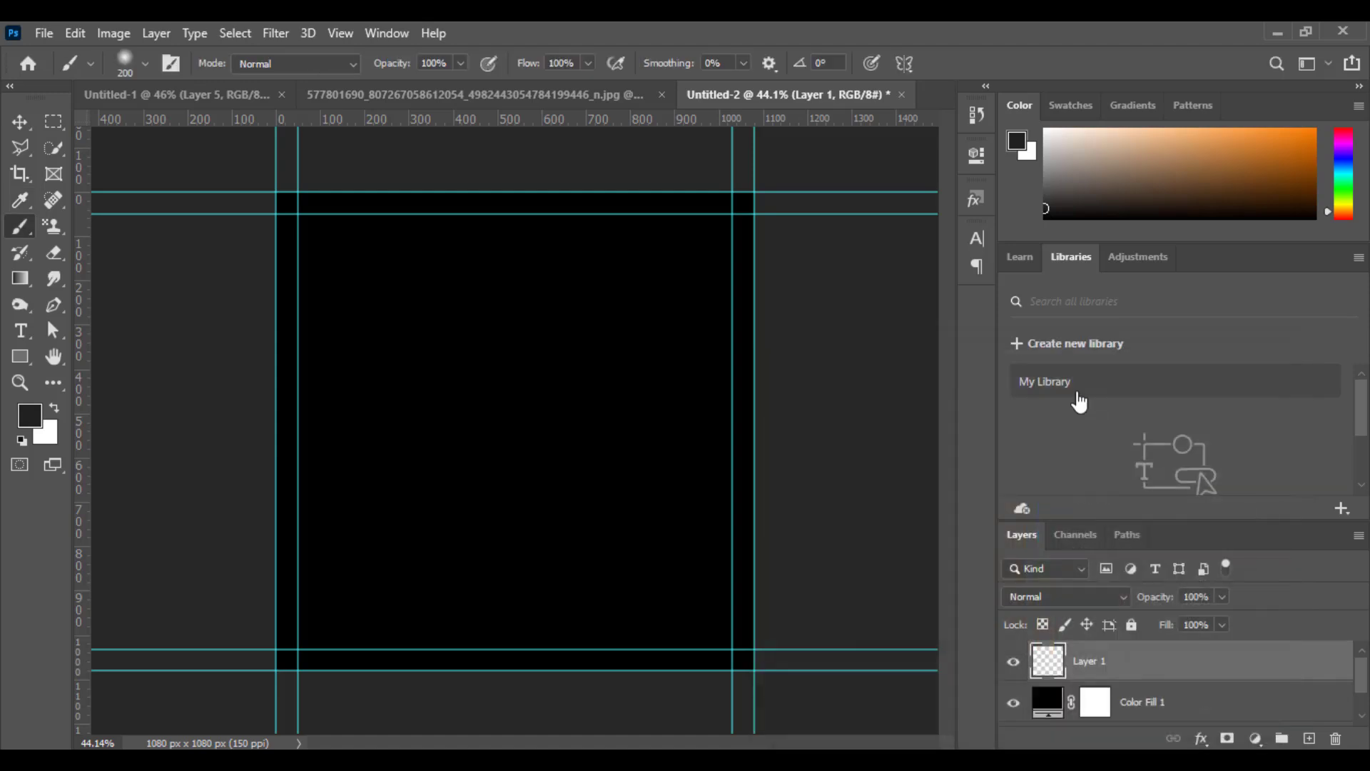
pyautogui.press(']')
pyautogui.press(']')
pyautogui.press(']')
pyautogui.press(']')
pyautogui.press(']')
pyautogui.press(']')
pyautogui.press(']')
pyautogui.press(']')
pyautogui.press(']')
pyautogui.press(']')
pyautogui.press(']')
pyautogui.press(']')
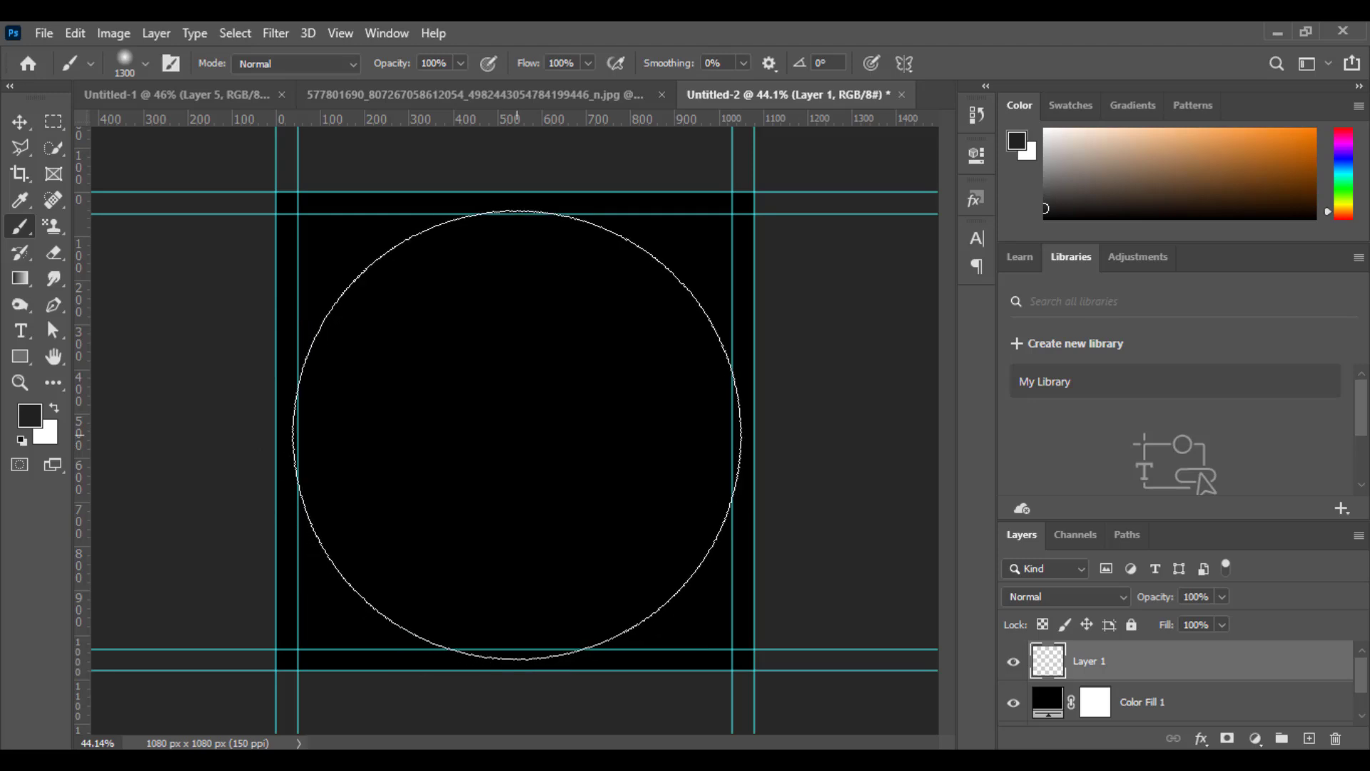
pyautogui.click(512, 432)
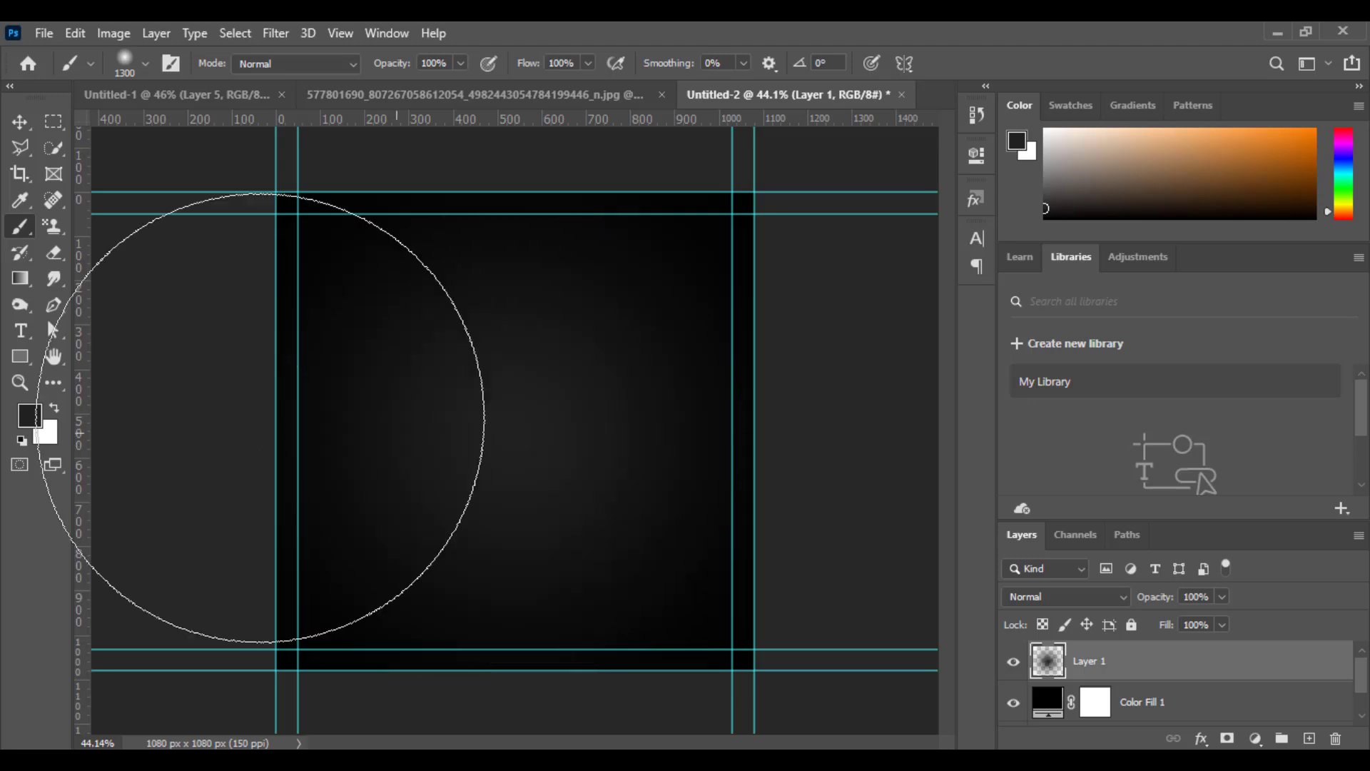
pyautogui.click(22, 127)
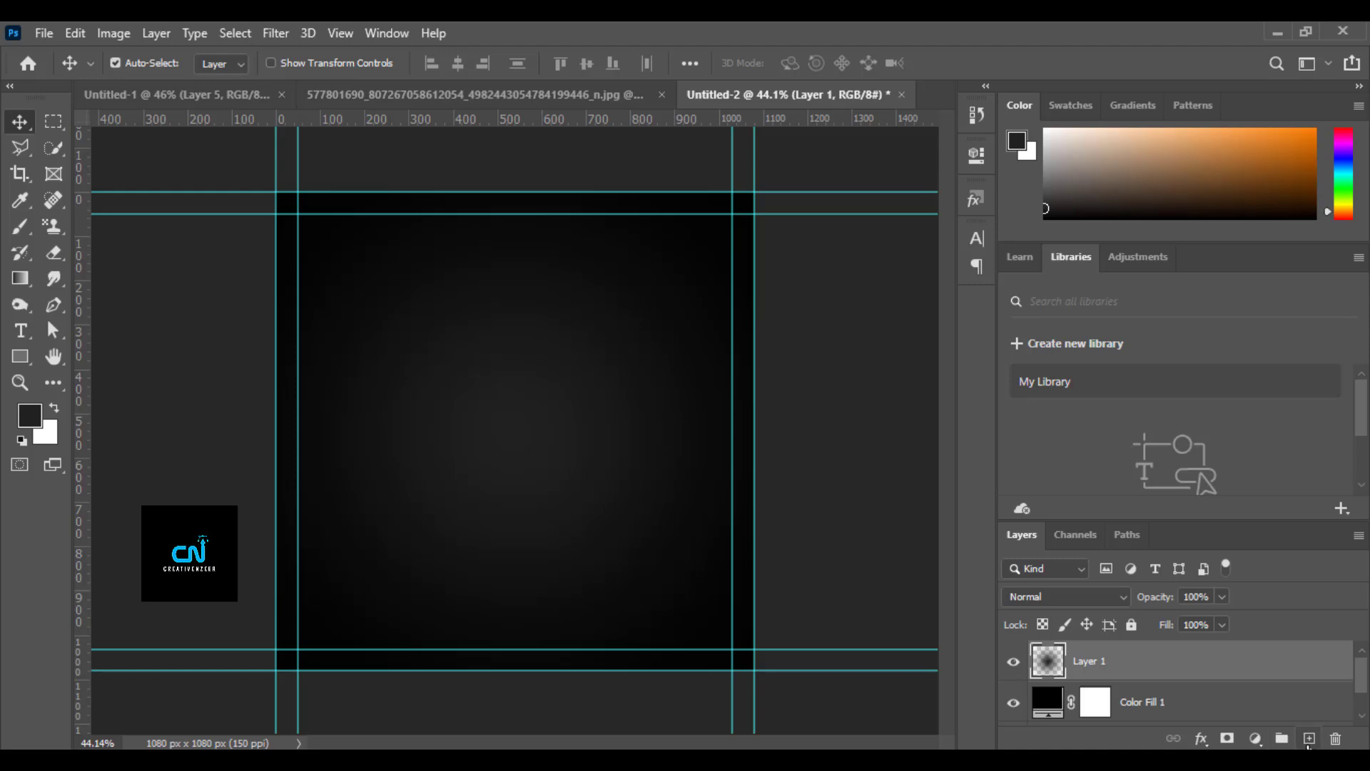
# Add another empty layer above the glow and set the foreground color to black.
pyautogui.click(1309, 741)
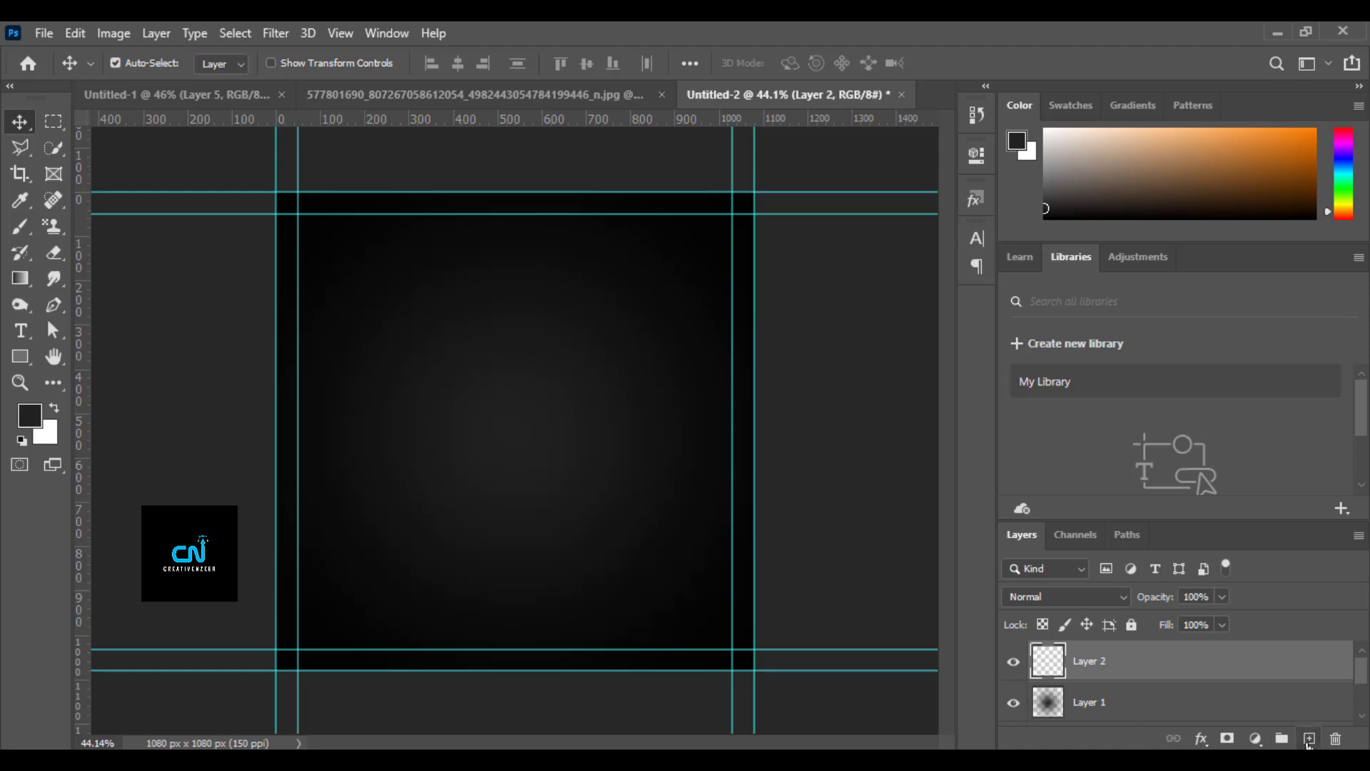
pyautogui.click(29, 417)
pyautogui.moveTo(772, 624); pyautogui.dragTo(771, 657)
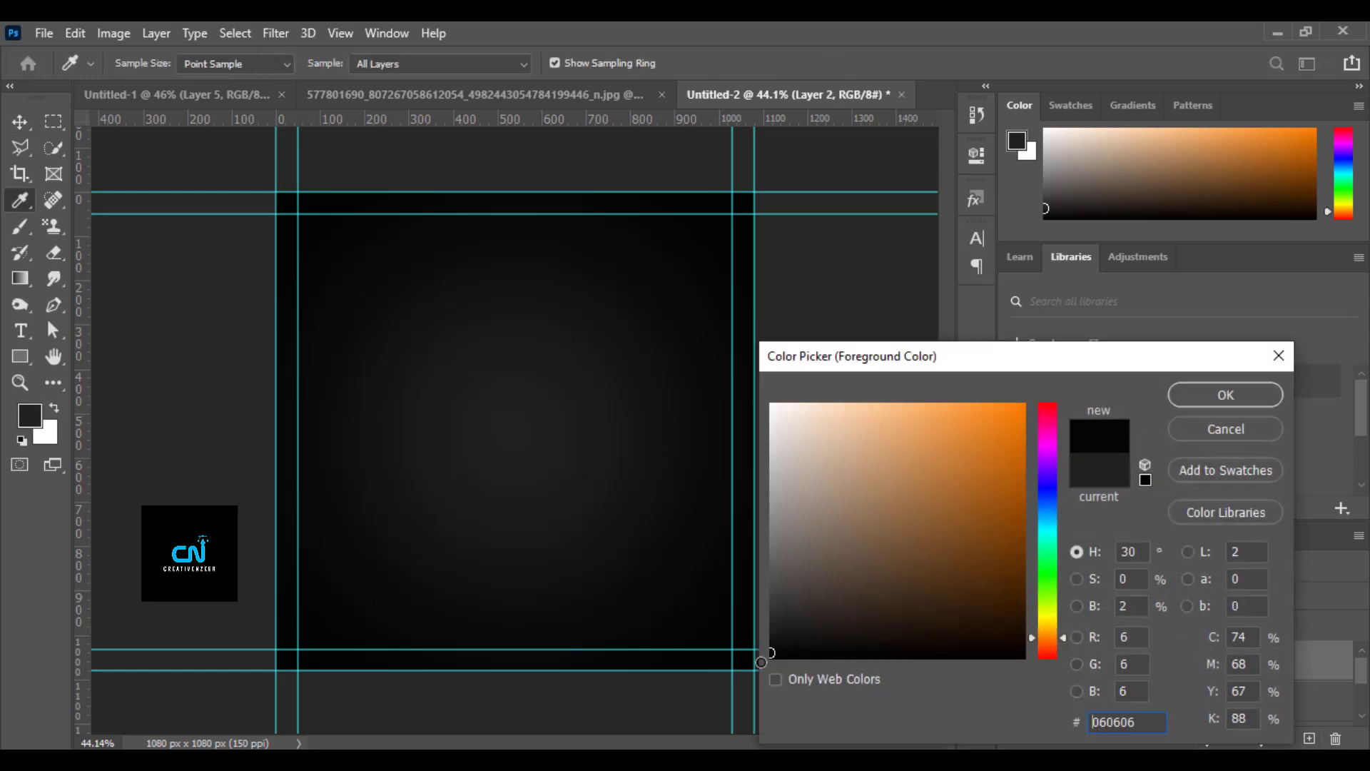
pyautogui.click(1225, 395)
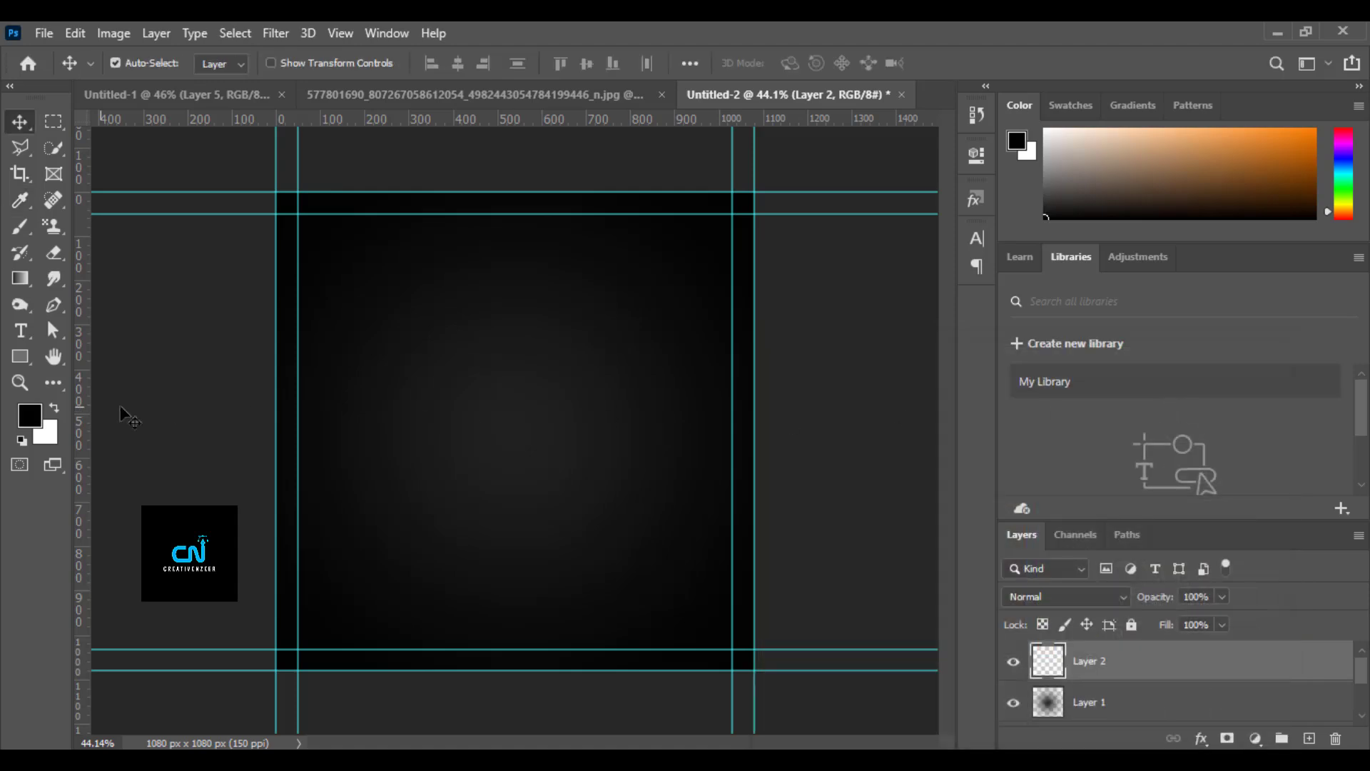
# Draw a horizontal rectangle about 1353 × 160 px across the full canvas width, filled with 000000 and without a stroke.
pyautogui.click(20, 356)
pyautogui.click(83, 357)
pyautogui.moveTo(218, 357); pyautogui.dragTo(816, 428)
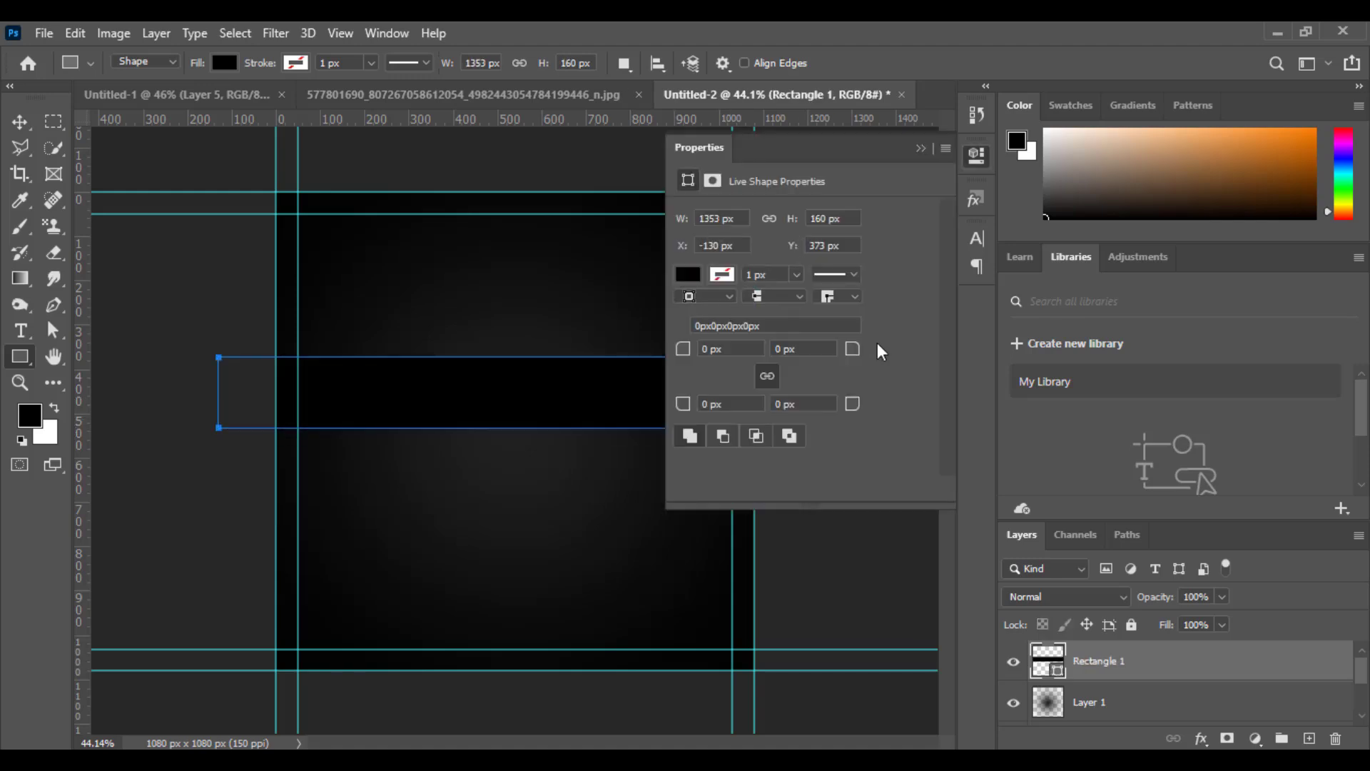
pyautogui.click(689, 276)
pyautogui.click(937, 316)
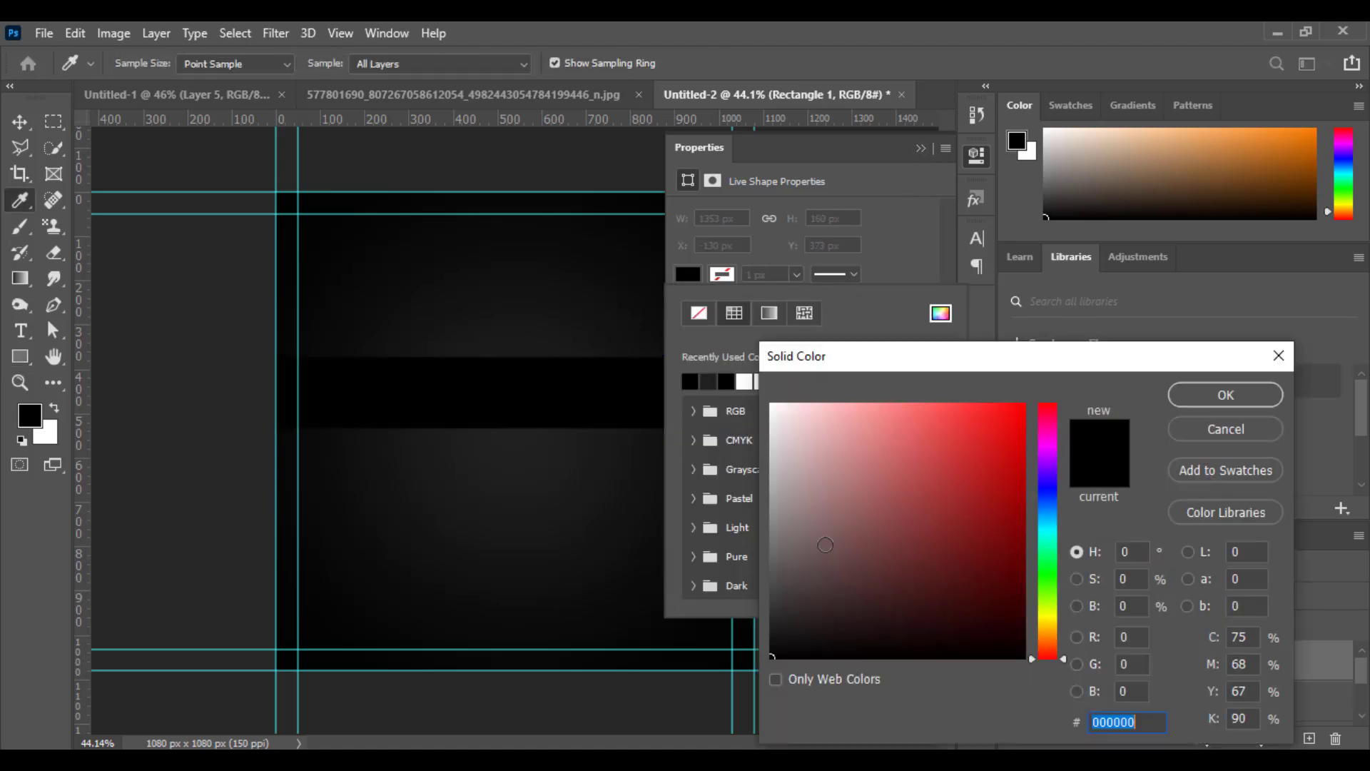
pyautogui.click(1193, 396)
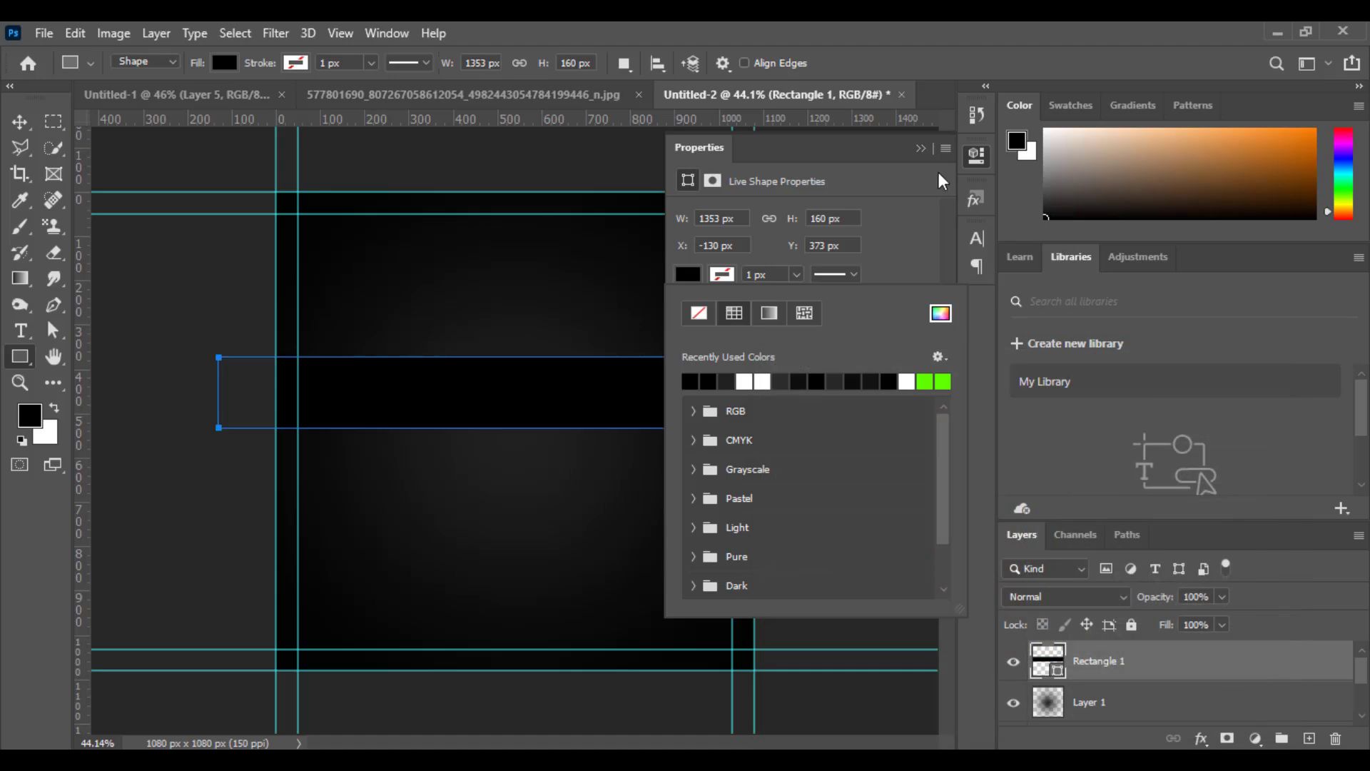
pyautogui.click(920, 149)
# Centre the black rectangle horizontally on the canvas at X 540 px, Y 460 px.
pyautogui.click(20, 123)
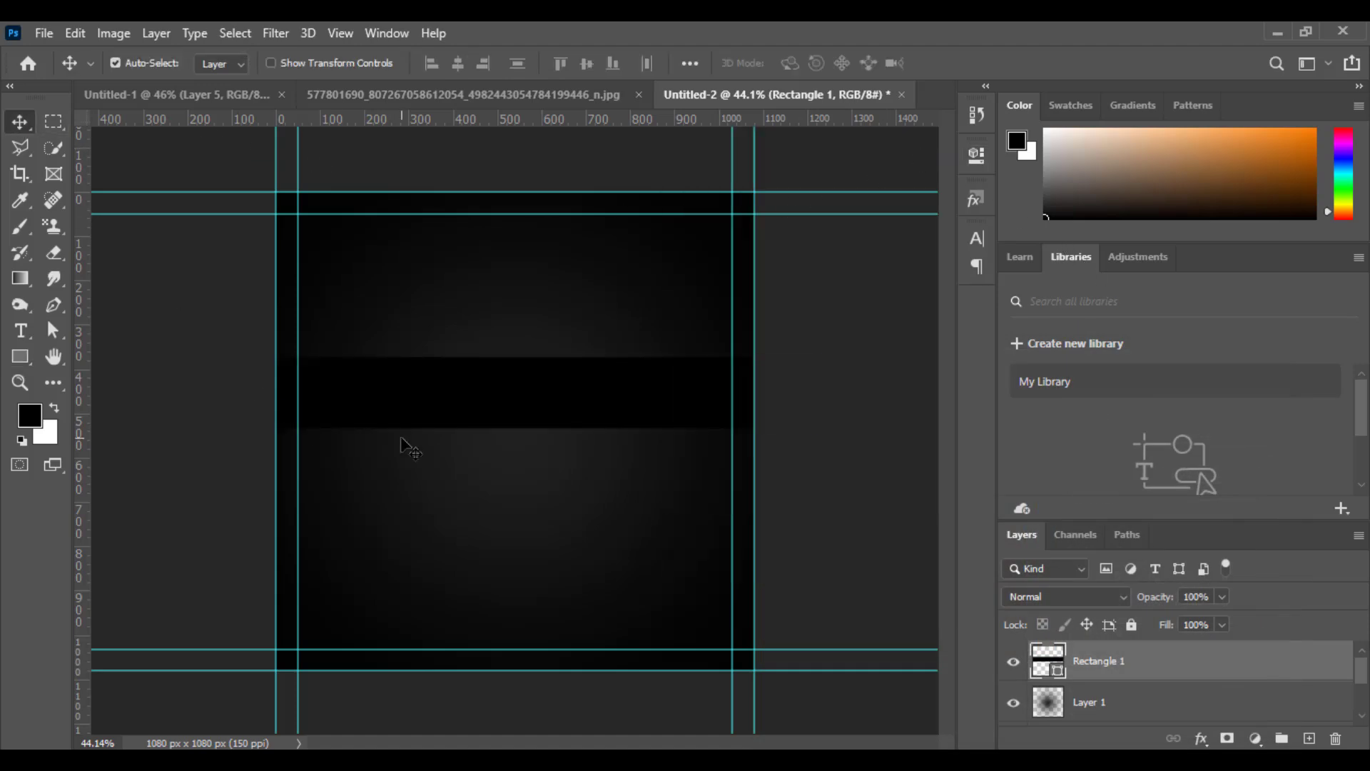
pyautogui.hotkey('ctrl', 't')
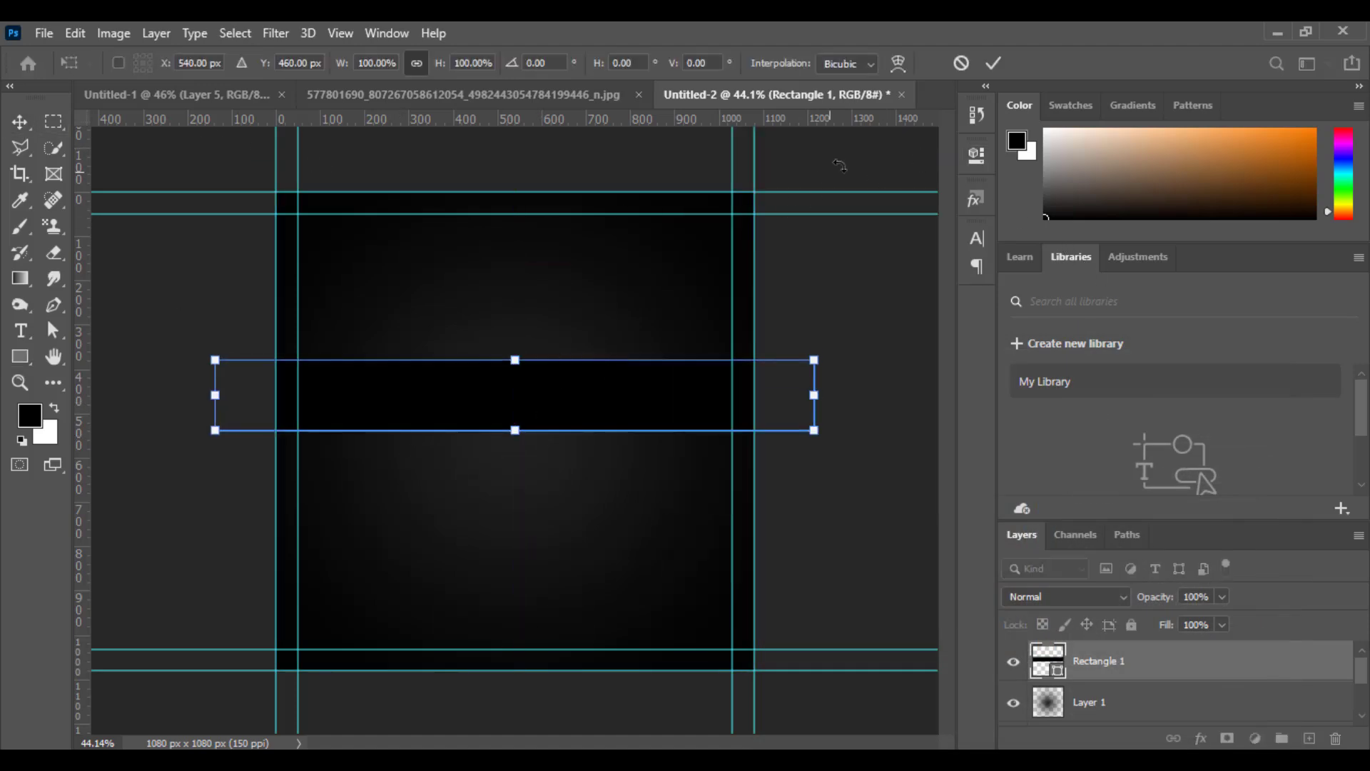
pyautogui.click(992, 66)
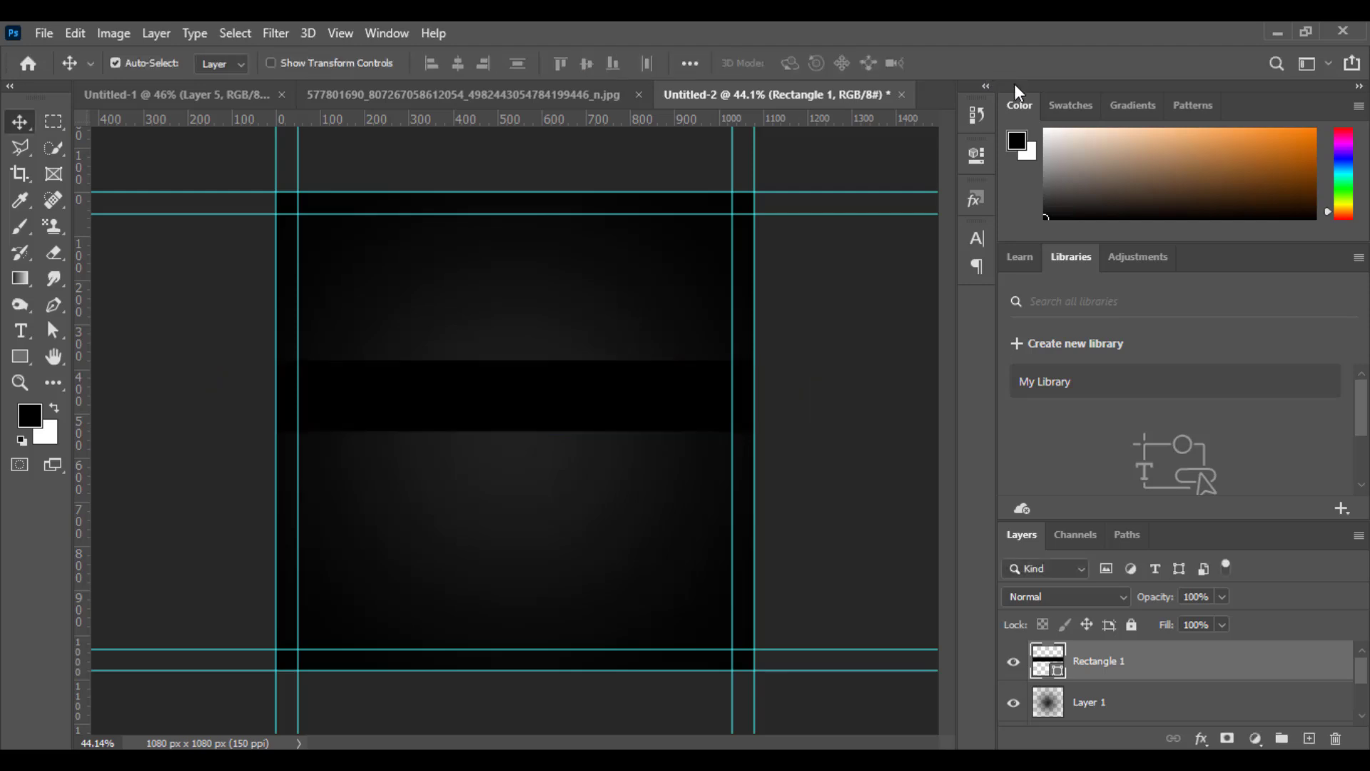
# Add an empty layer above the rectangle and clip it to the rectangle.
pyautogui.click(1311, 740)
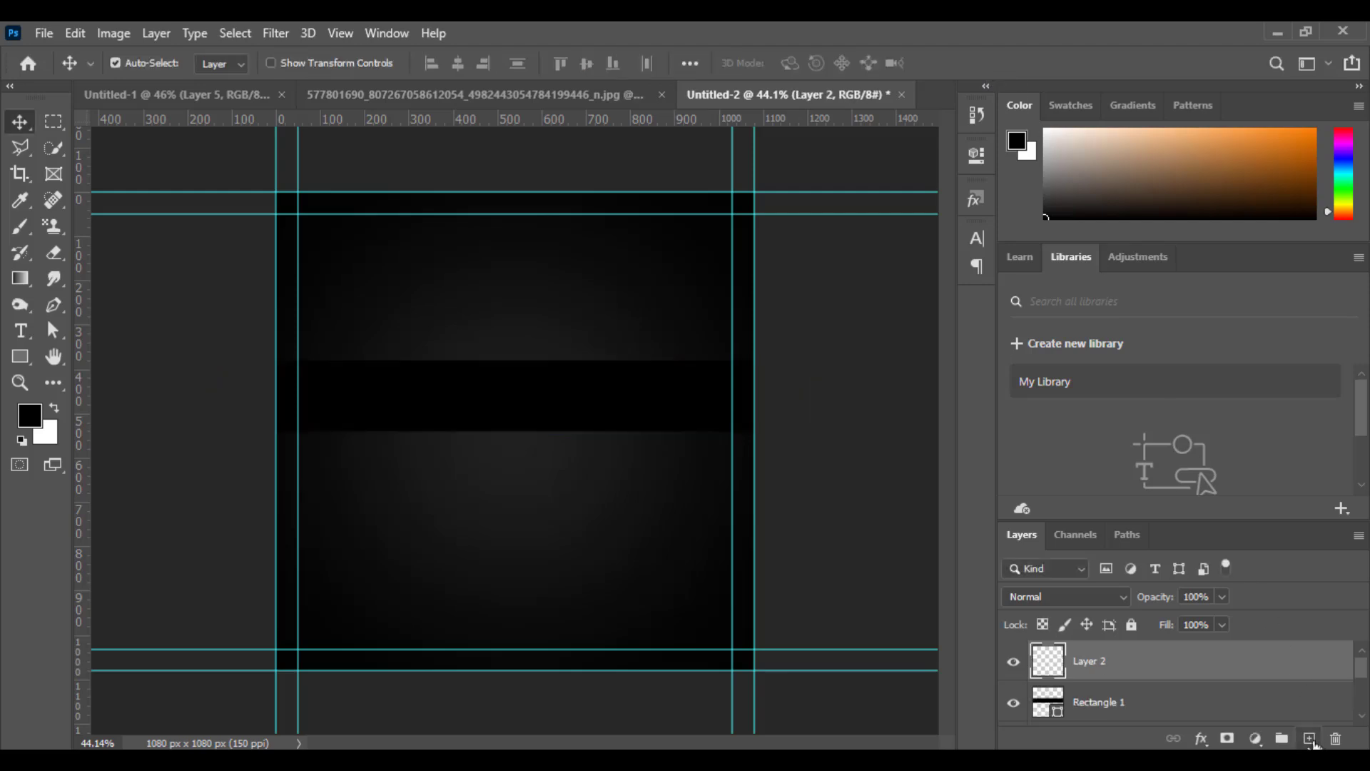
pyautogui.keyDown('alt'); pyautogui.click(1174, 676); pyautogui.keyUp('alt')
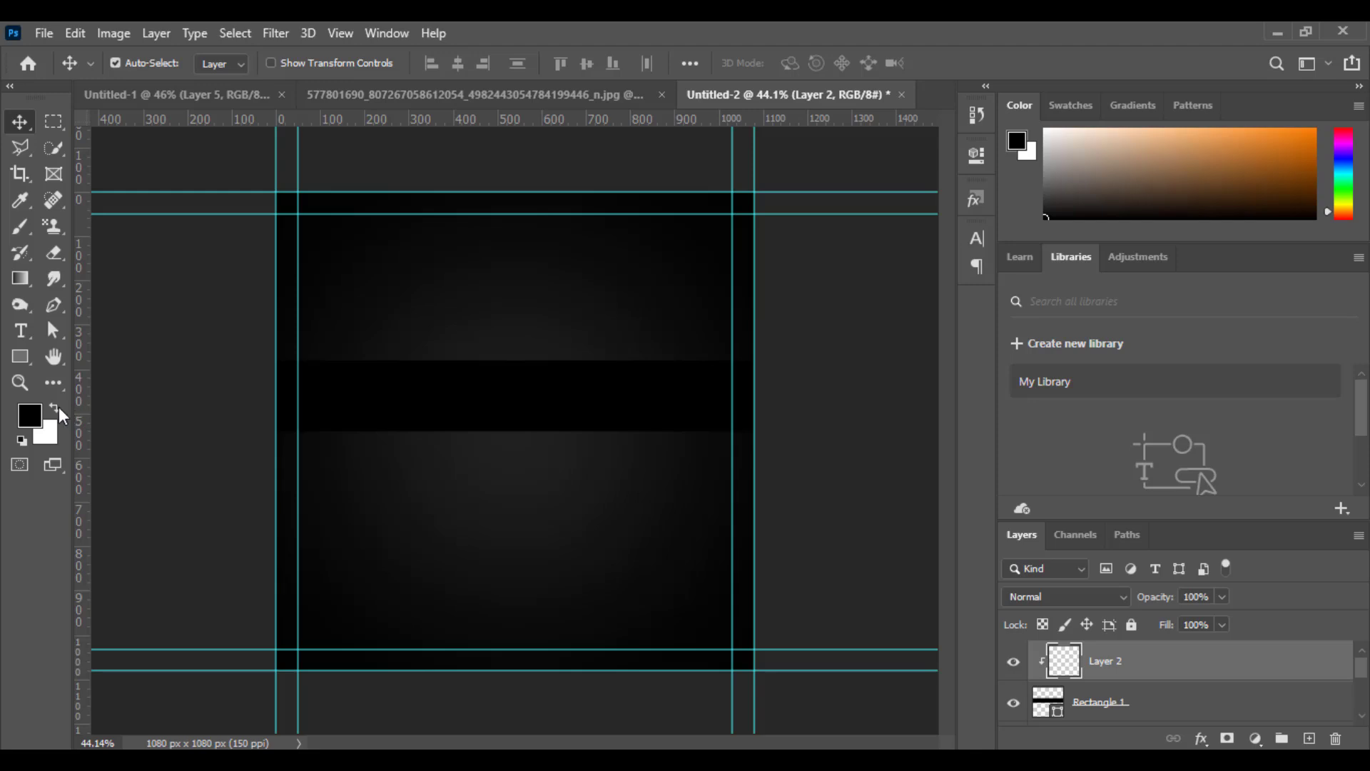
# Paint a soft white highlight along the rectangle's upper edge on the clipped layer with a 125 px brush.
pyautogui.click(55, 409)
pyautogui.press('b')
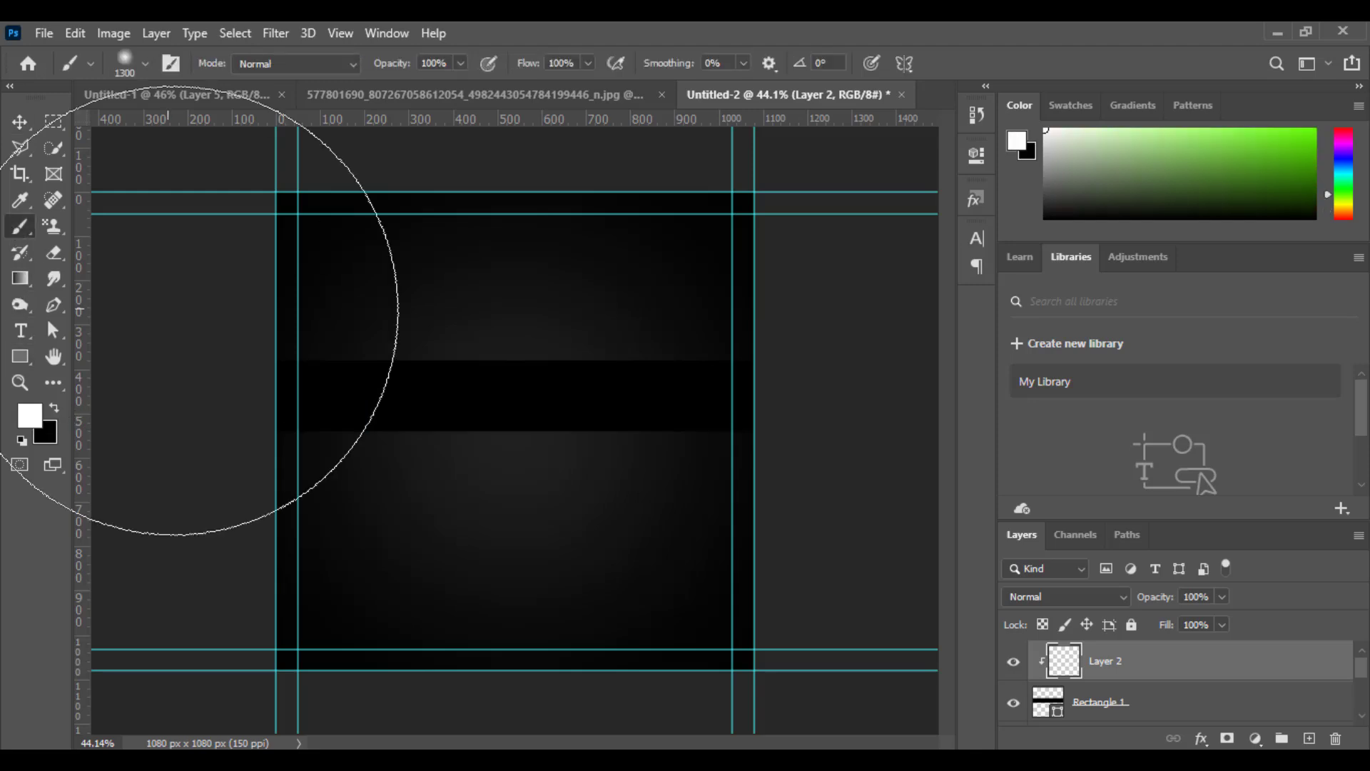
pyautogui.press('[')
pyautogui.press('[')
pyautogui.press('[')
pyautogui.press('[')
pyautogui.press('[')
pyautogui.press('[')
pyautogui.press('[')
pyautogui.press('[')
pyautogui.press('[')
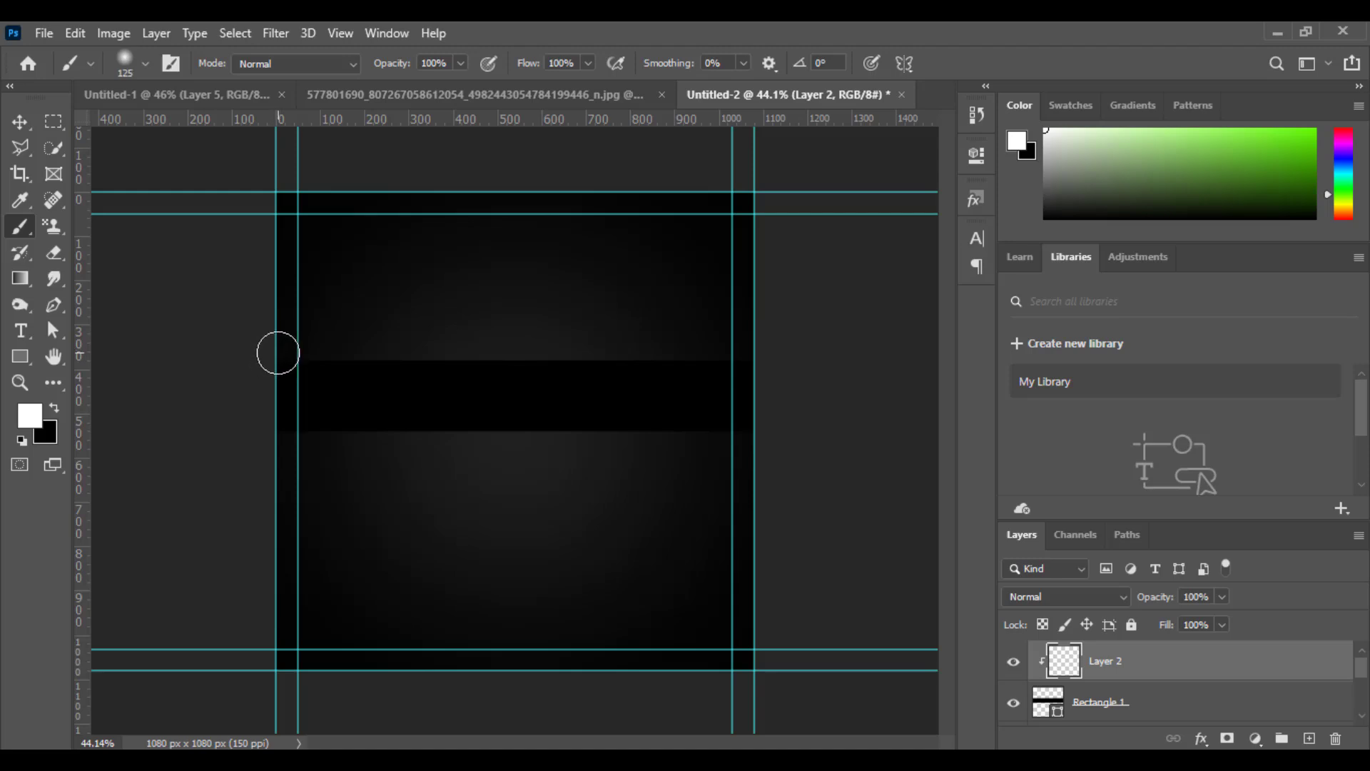
pyautogui.keyDown('shift'); pyautogui.click(767, 360); pyautogui.keyUp('shift')
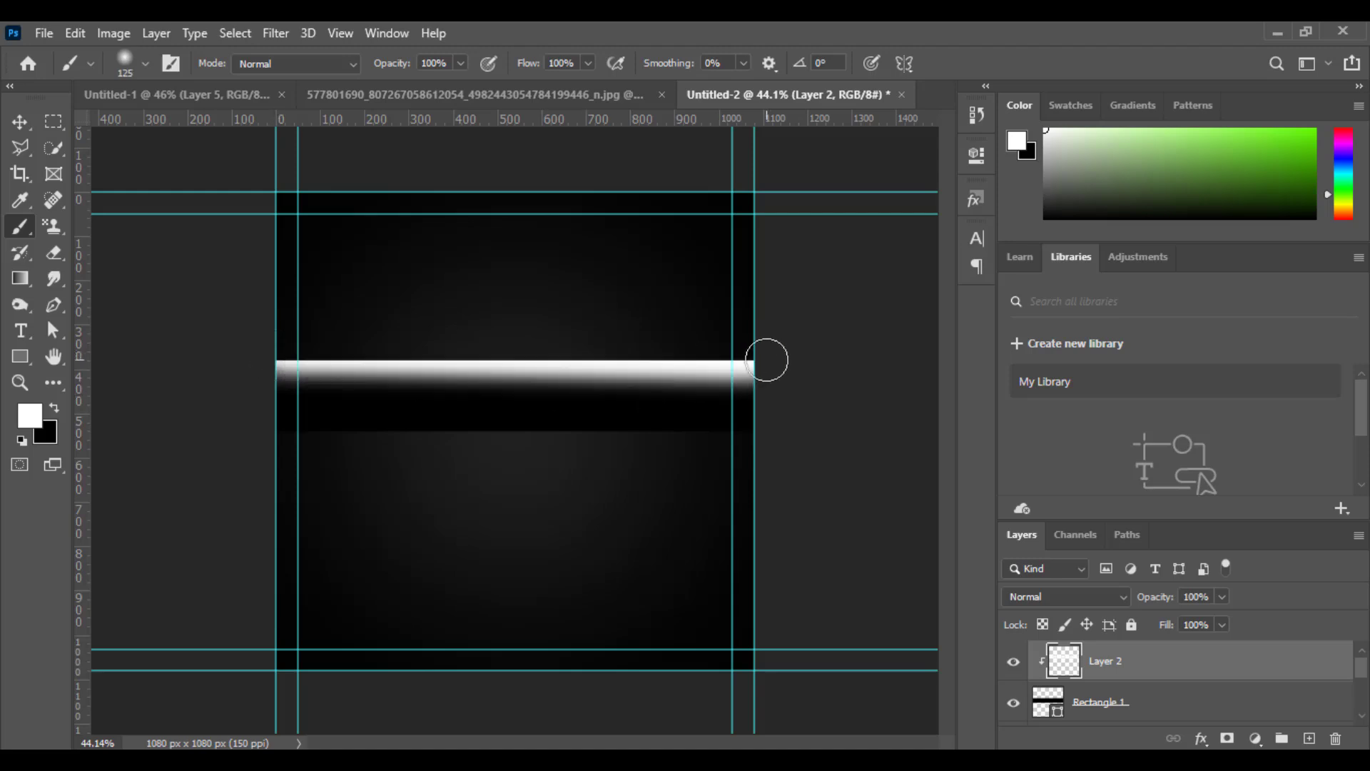
pyautogui.hotkey('ctrl', 'z')
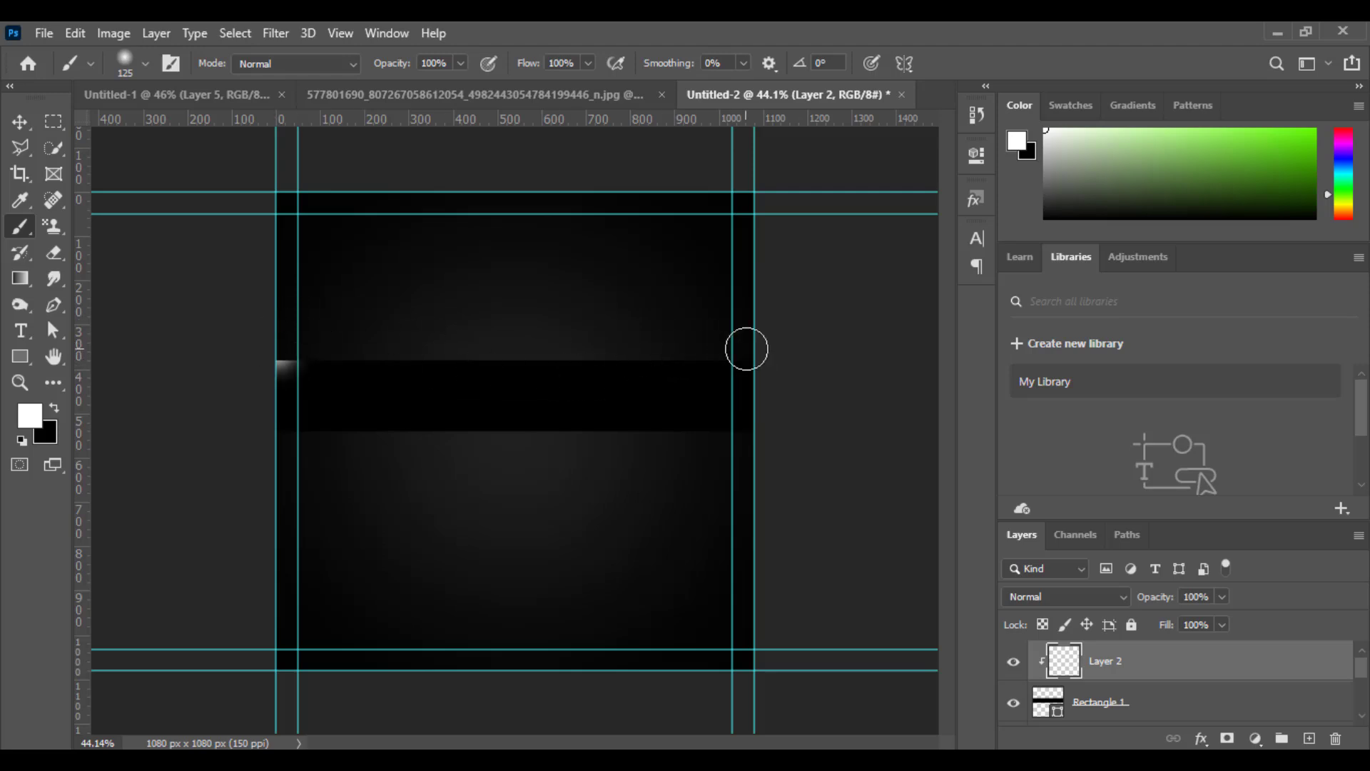
pyautogui.keyDown('shift'); pyautogui.click(756, 349); pyautogui.keyUp('shift')
pyautogui.press('v')
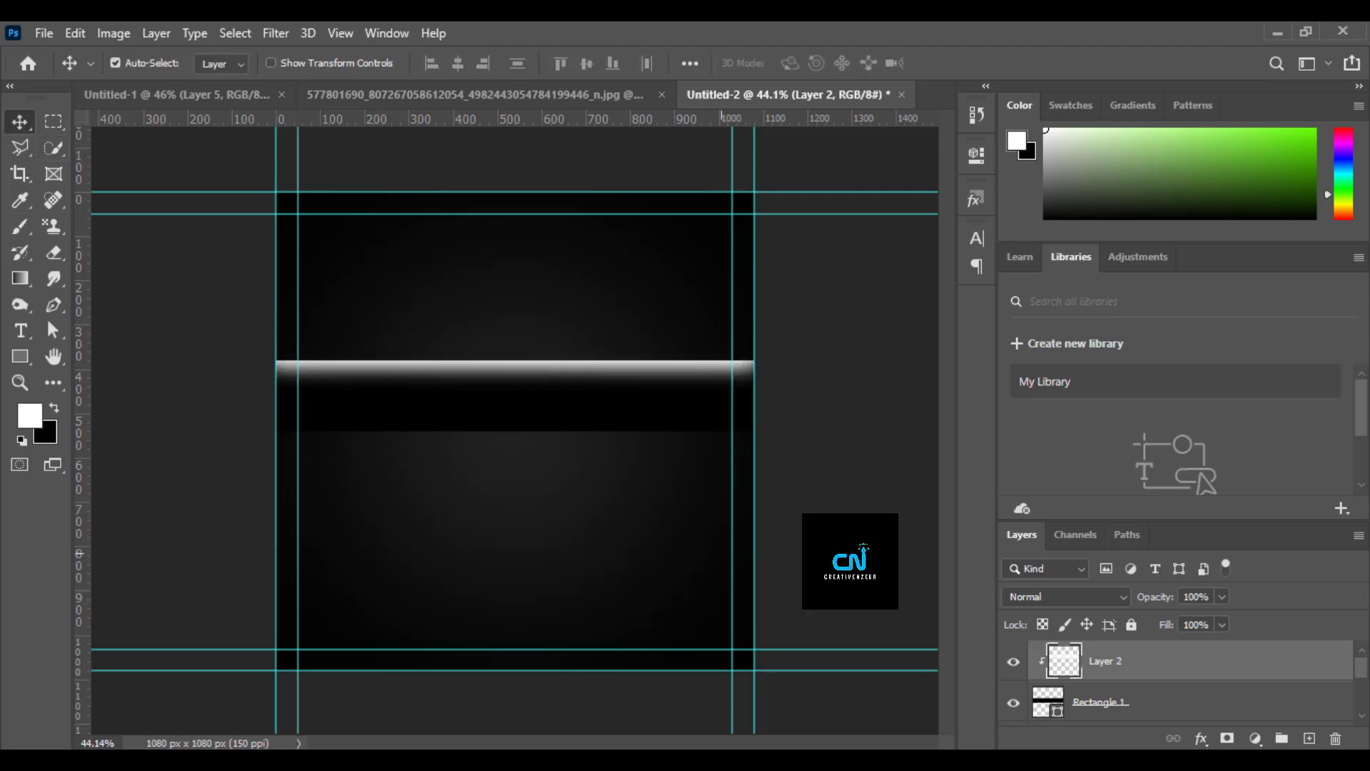
# Combine the highlight layer and the rectangle into a single smart object.
pyautogui.keyDown('ctrl'); pyautogui.click(1193, 710); pyautogui.keyUp('ctrl')
pyautogui.rightClick(1193, 710)
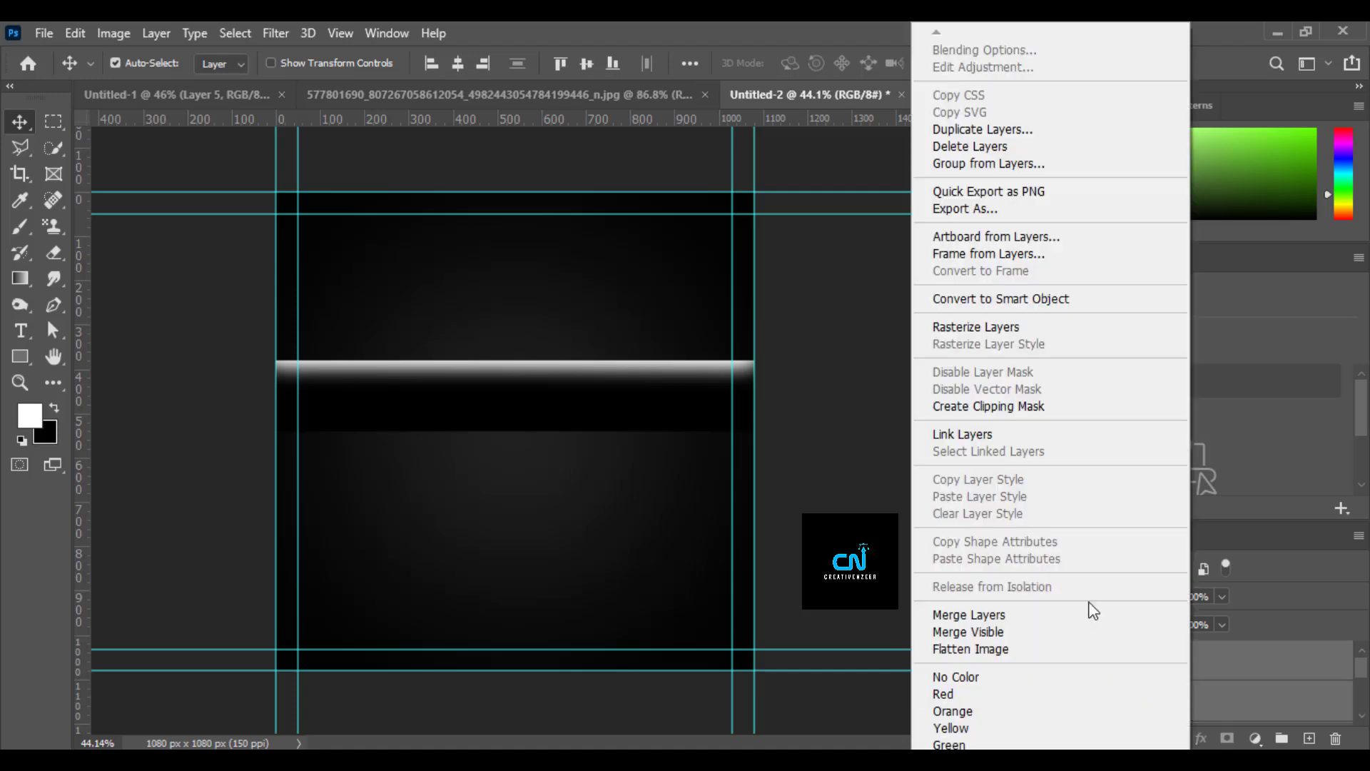
pyautogui.click(1068, 328)
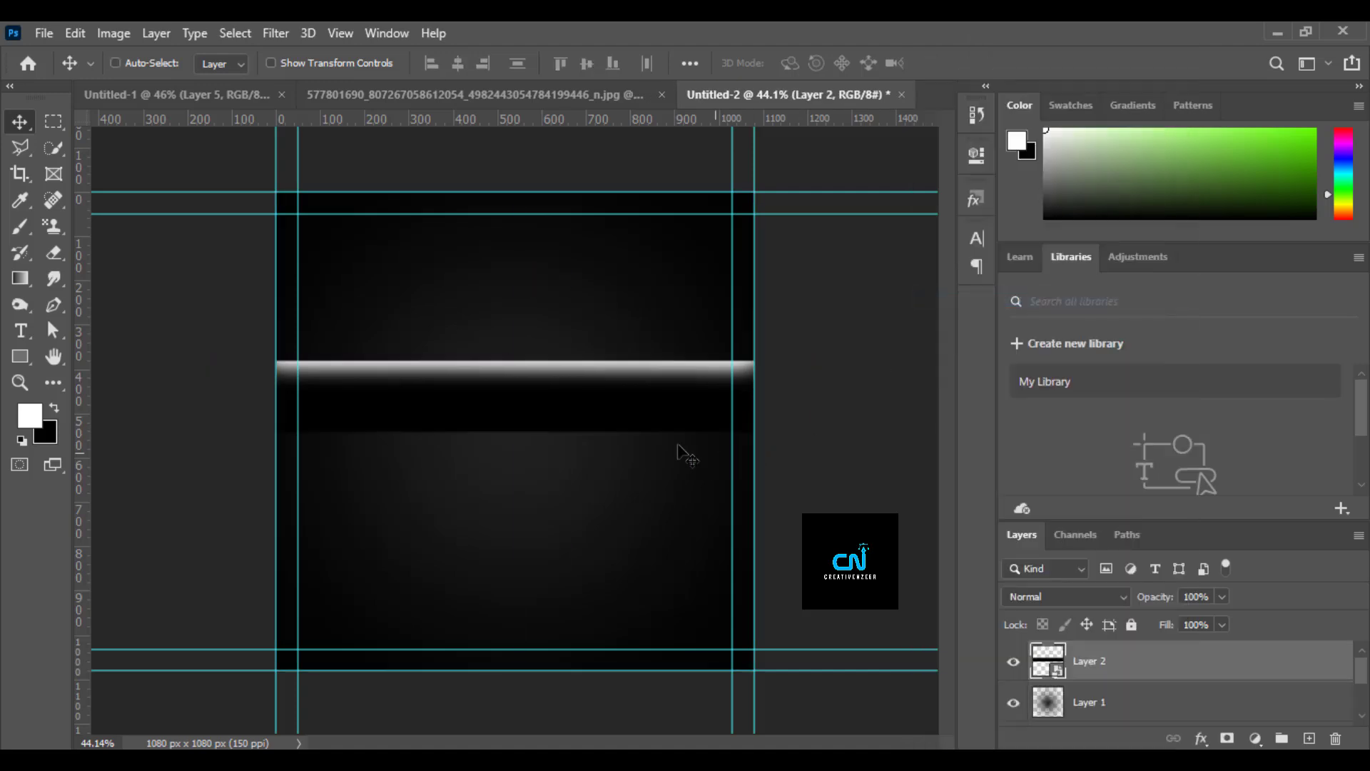
# Scale the highlighted bar to 105.84%, rotate it 8.5° and centre it at X 540 px, Y 631.29 px in the lower half.
pyautogui.hotkey('ctrl', 't')
pyautogui.moveTo(646, 382); pyautogui.dragTo(646, 434)
pyautogui.moveTo(865, 385)
pyautogui.mouseDown()
pyautogui.moveTo(859, 432)
pyautogui.moveTo(833, 429)
pyautogui.mouseUp()
pyautogui.moveTo(813, 499); pyautogui.dragTo(853, 499)
pyautogui.moveTo(634, 523); pyautogui.dragTo(624, 546)
pyautogui.click(961, 64)
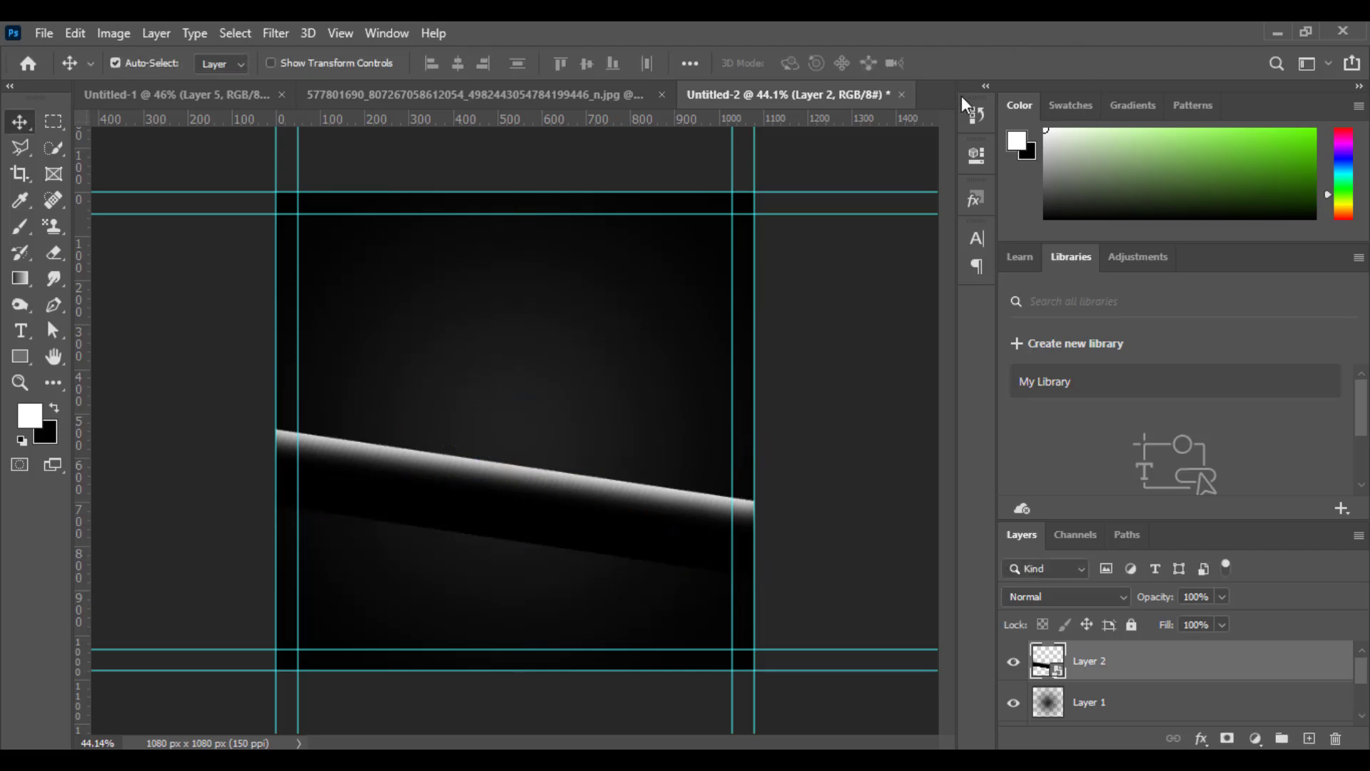
# Duplicate the bar, rotate the copy to -15.08° and place it at X 530 px, Y 737.69 px, crossing the first one.
pyautogui.hotkey('ctrl', 'j')
pyautogui.hotkey('ctrl', 't')
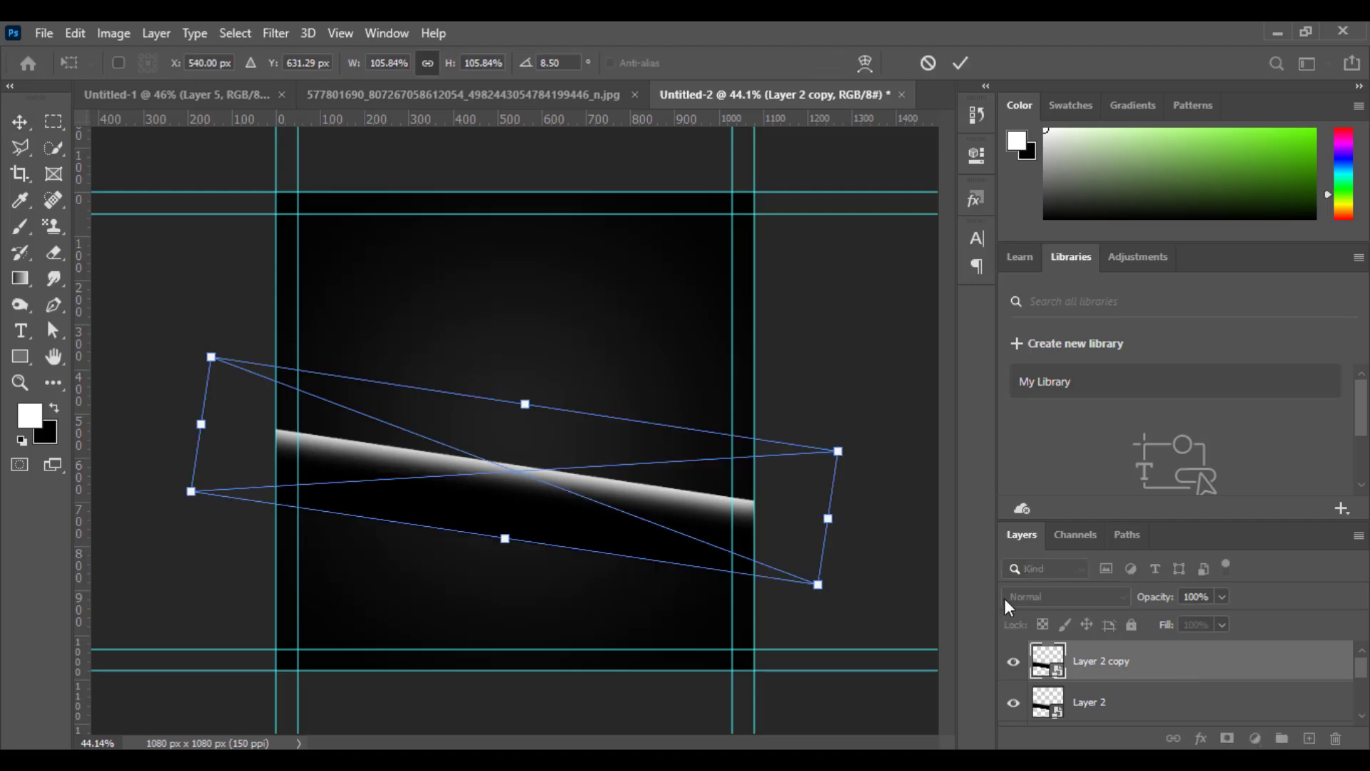
pyautogui.moveTo(878, 429); pyautogui.dragTo(801, 301)
pyautogui.moveTo(488, 529); pyautogui.dragTo(483, 569)
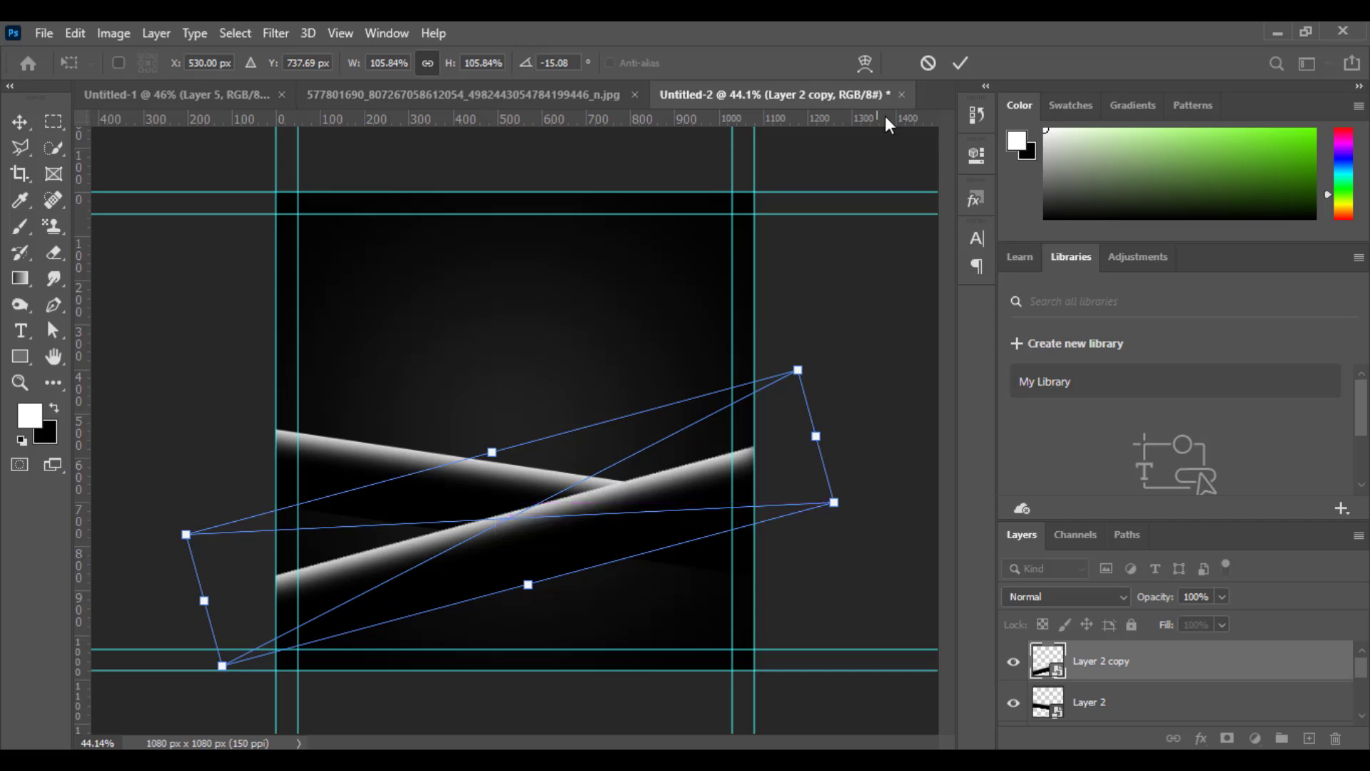
pyautogui.click(961, 64)
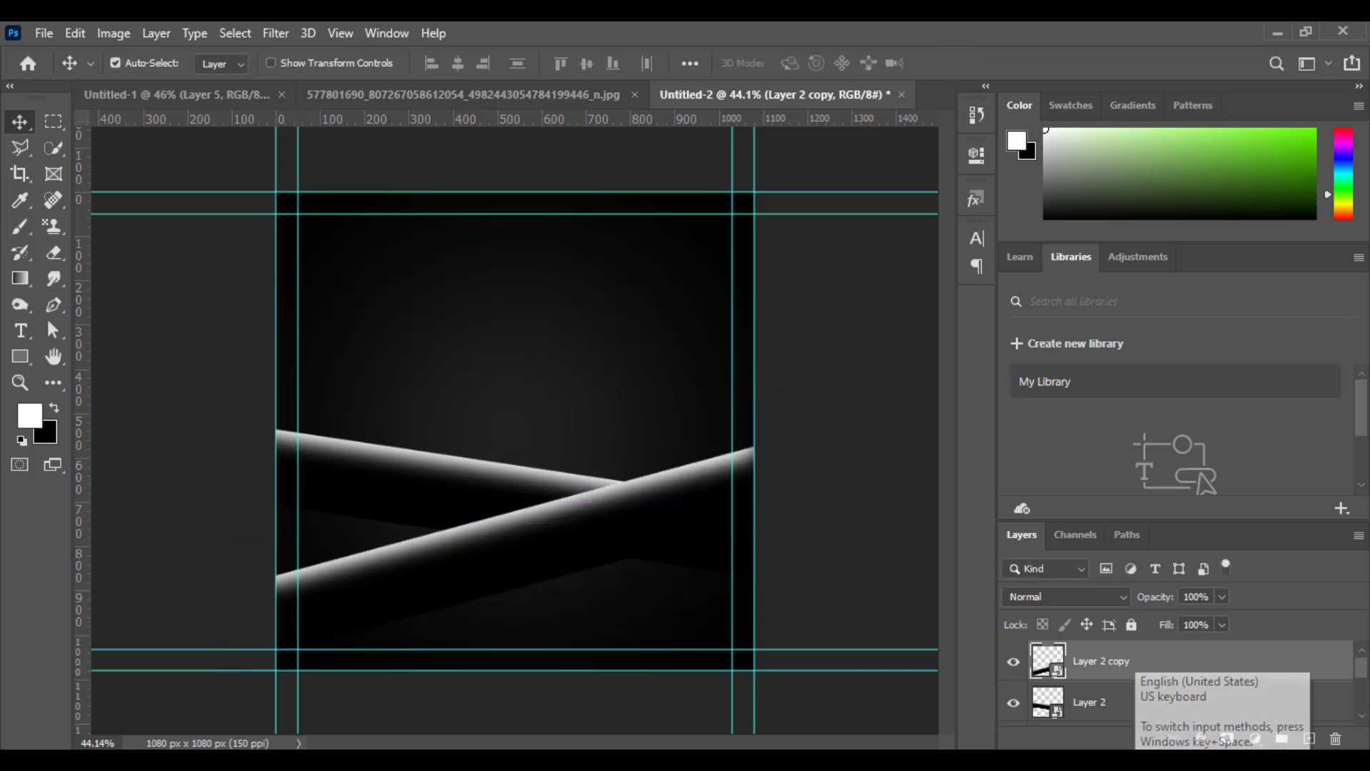
# Duplicate the rising bar and move the copy to the canvas's upper-left corner at X 326.23 px, Y 37.69 px.
pyautogui.hotkey('ctrl', 'j')
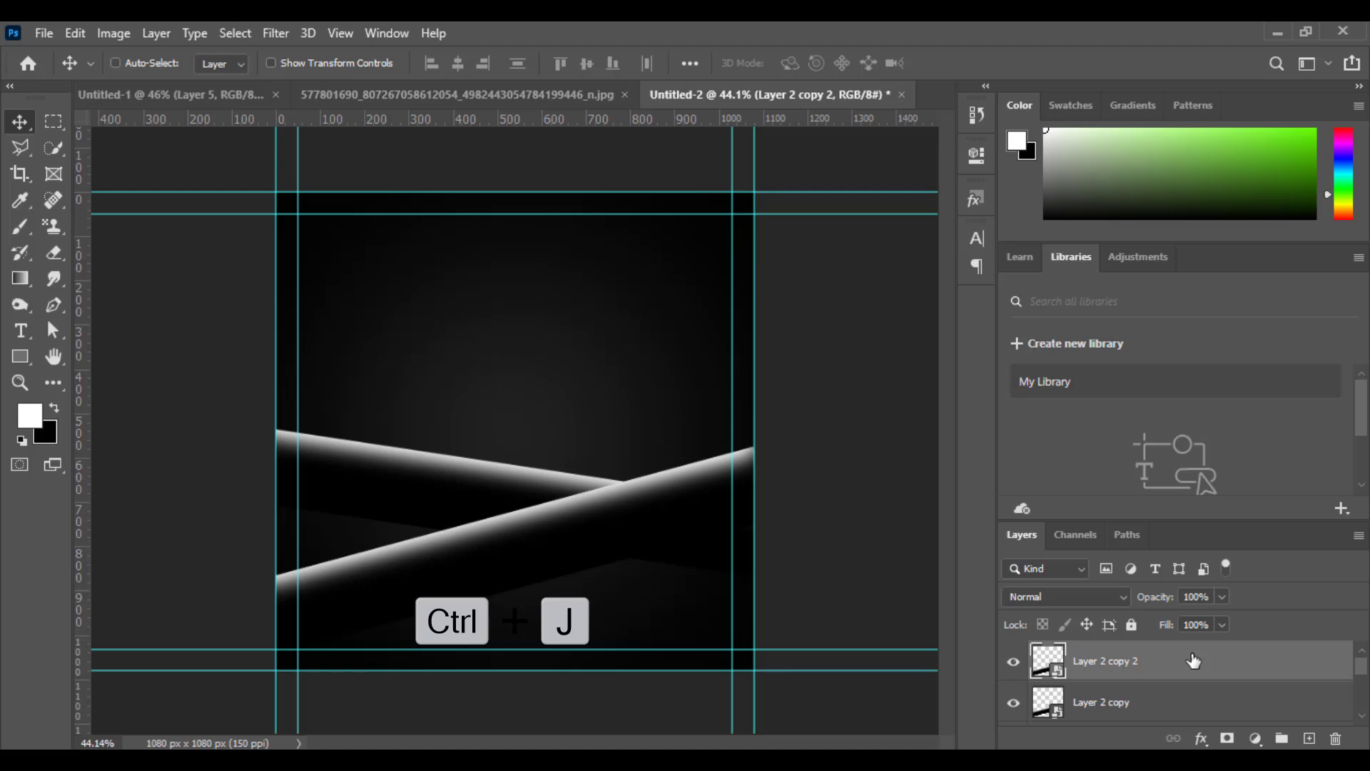
pyautogui.hotkey('ctrl', 't')
pyautogui.moveTo(539, 519); pyautogui.dragTo(450, 248)
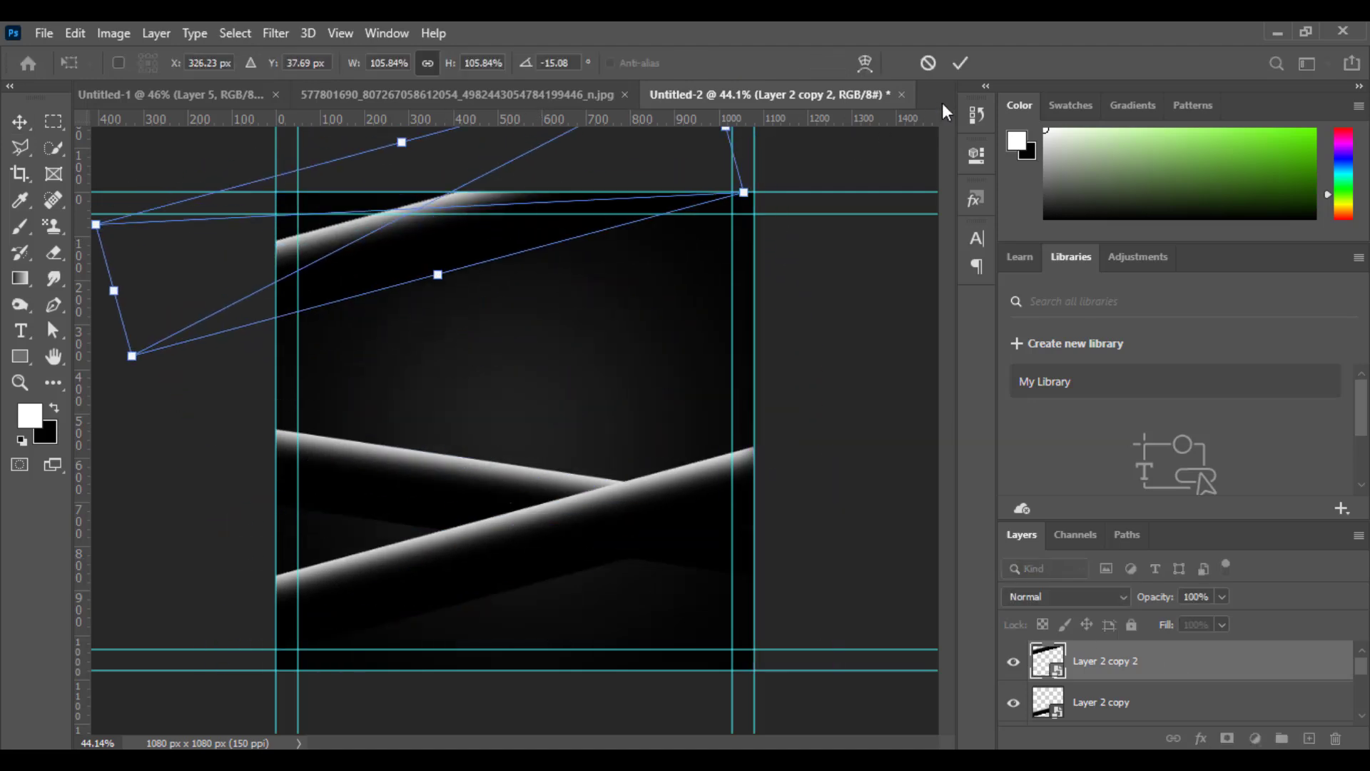
pyautogui.click(962, 65)
# Duplicate the upper-left bar, rotate the copy to slope down to the right and place it across the upper-right corner.
pyautogui.press('ctrl')
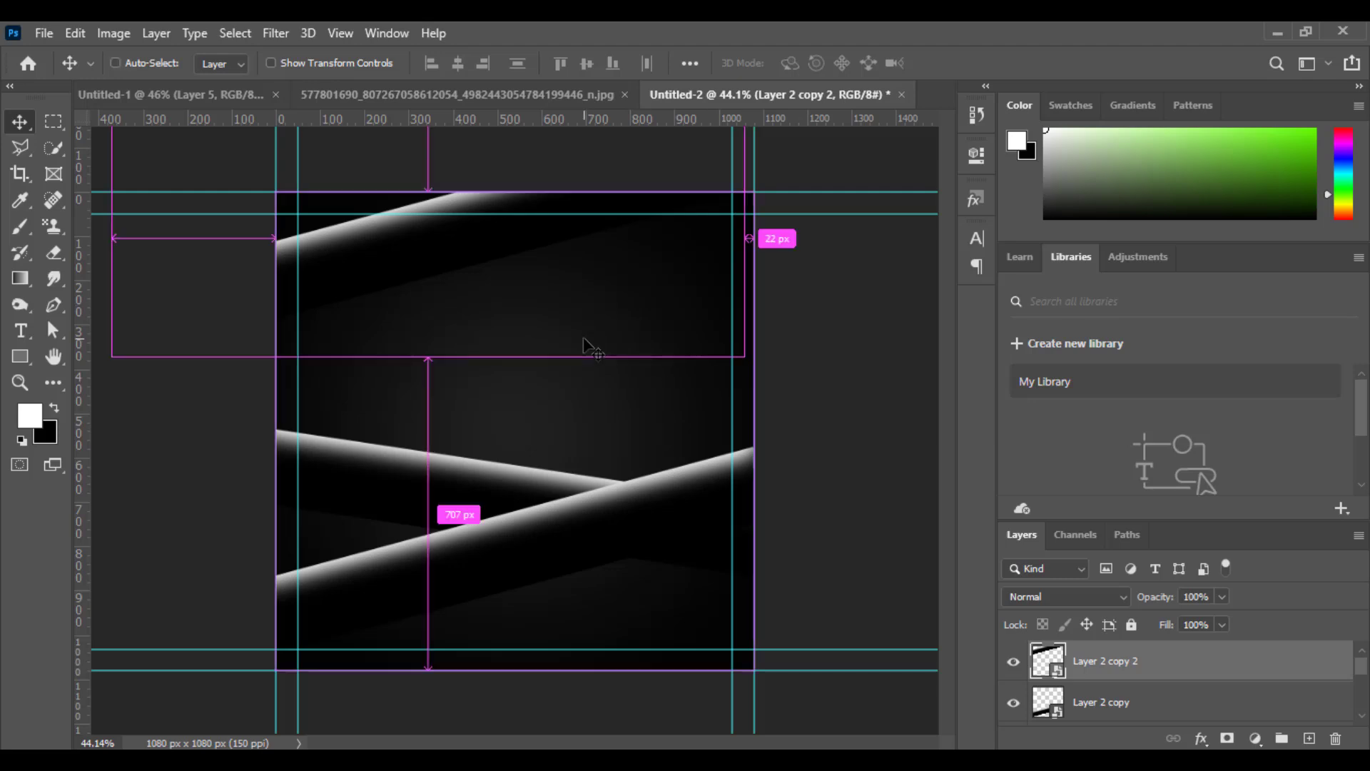
pyautogui.hotkey('ctrl', 't')
pyautogui.moveTo(816, 239); pyautogui.dragTo(748, 436)
pyautogui.moveTo(679, 254); pyautogui.dragTo(866, 261)
pyautogui.click(961, 63)
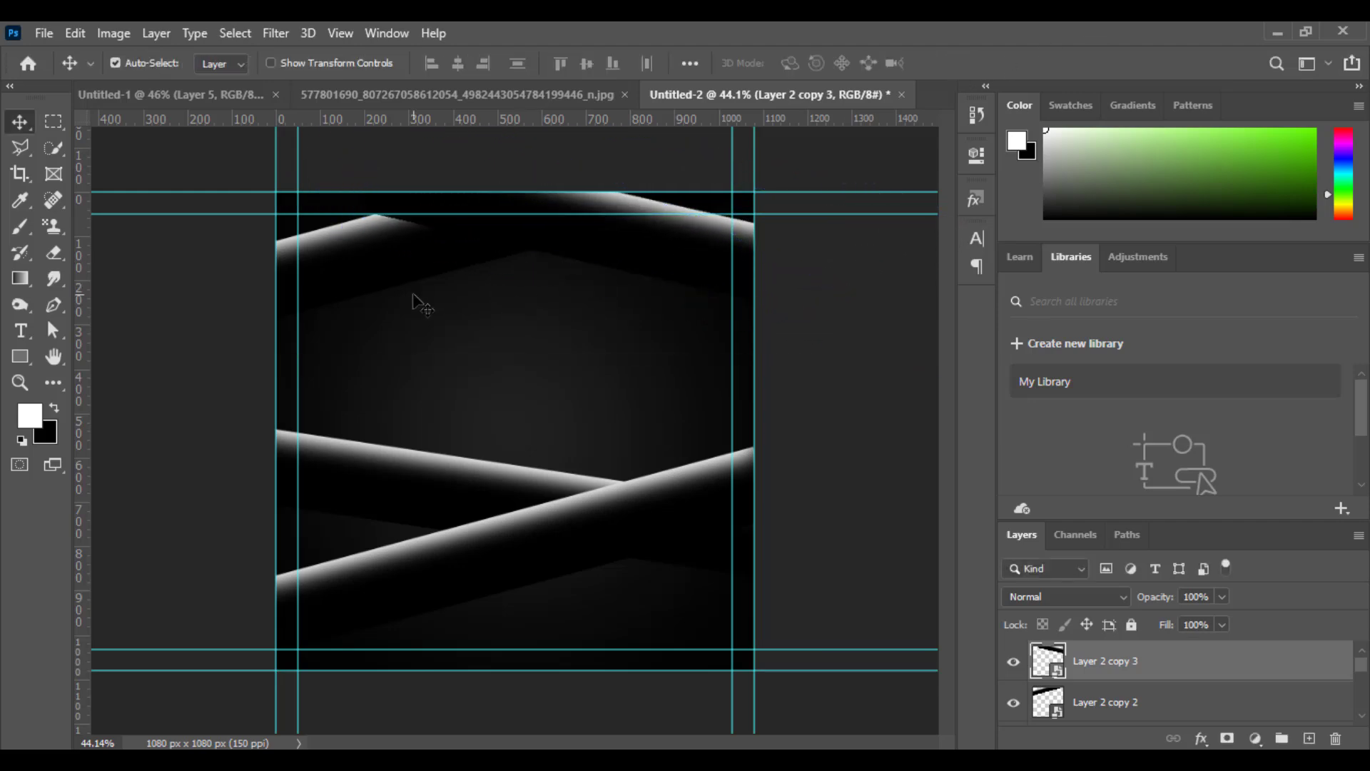
# Move the upper-left bar to X 378.20 px, Y 50 px and bring its layer above the upper-right bar.
pyautogui.click(1134, 709)
pyautogui.hotkey('ctrl', 't')
pyautogui.moveTo(399, 248)
pyautogui.mouseDown()
pyautogui.moveTo(397, 269)
pyautogui.moveTo(420, 265)
pyautogui.mouseUp()
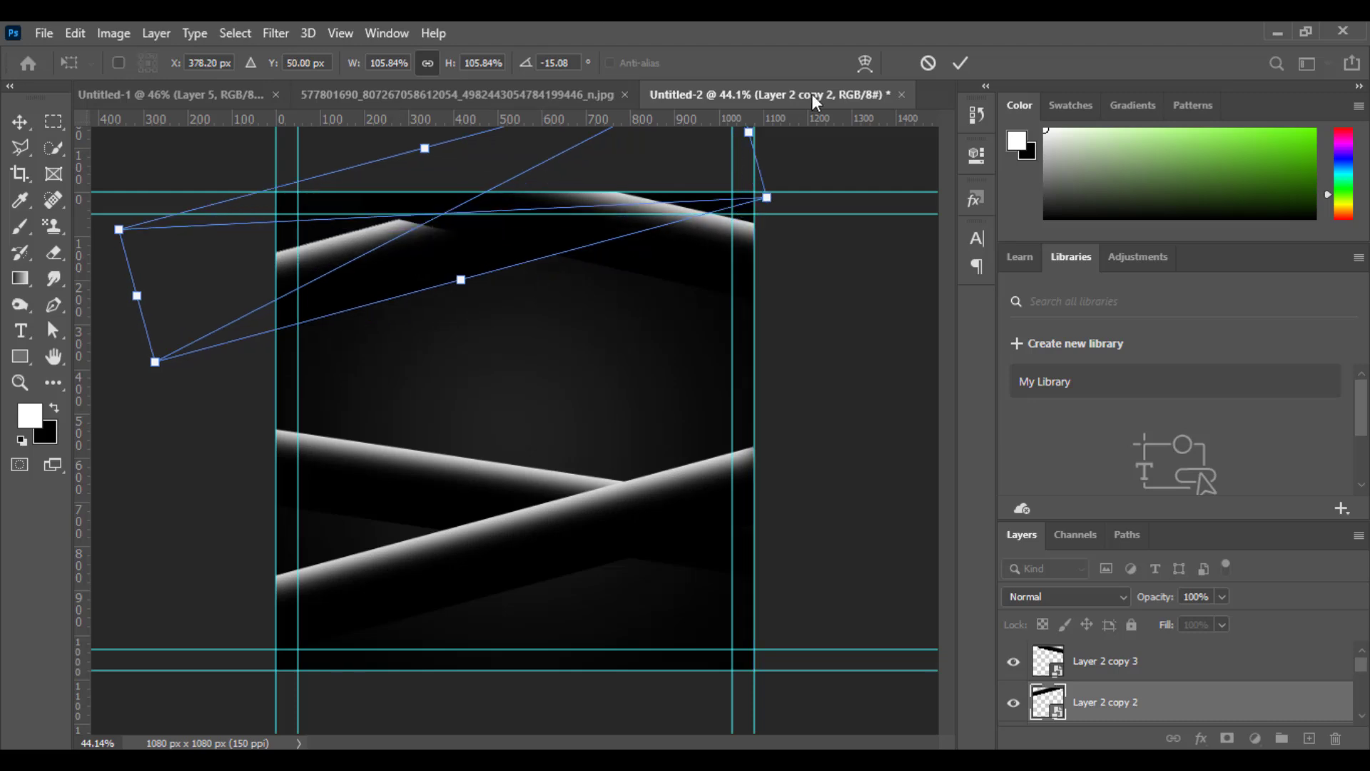
pyautogui.click(961, 63)
pyautogui.moveTo(1154, 711); pyautogui.dragTo(1157, 656)
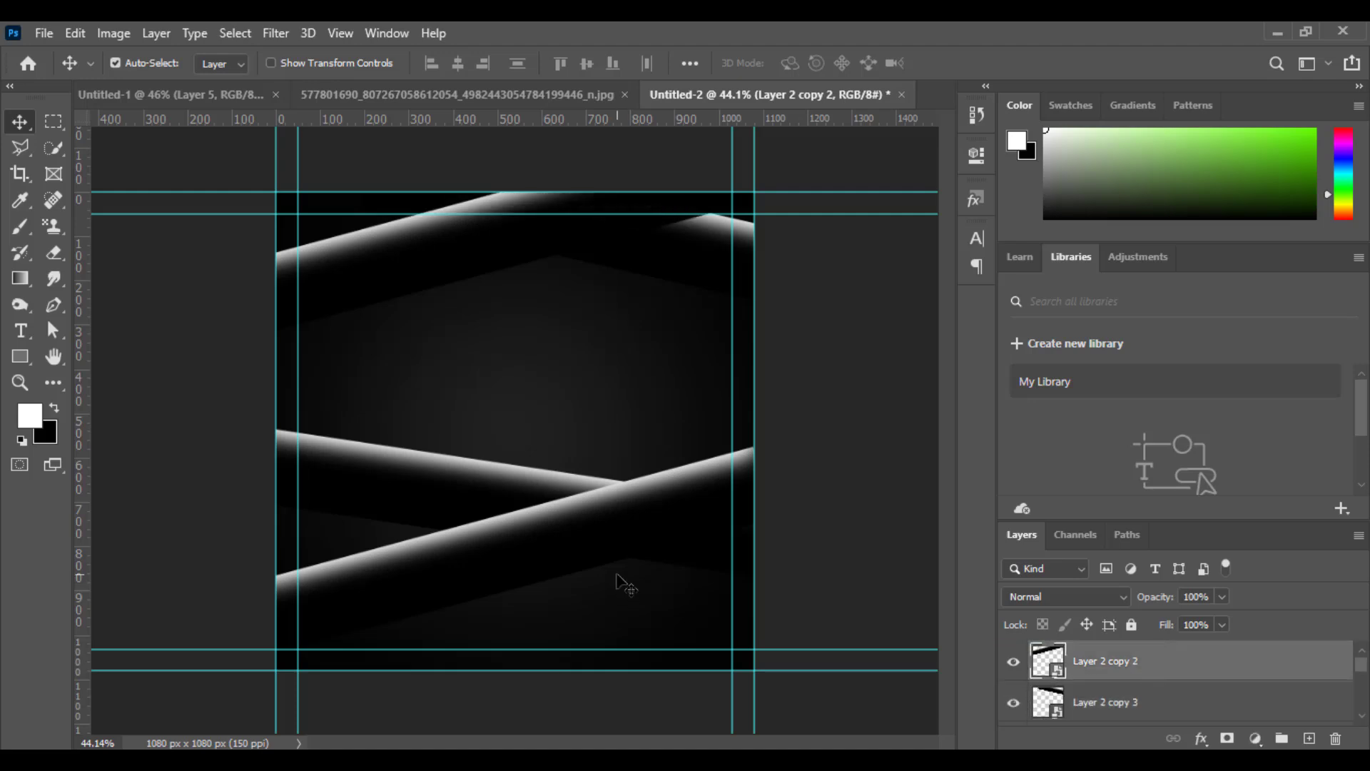
# Place the watch picture Image-1 as a smart object at the canvas centre, scaled to 40.52%, beneath the upper bars.
pyautogui.click(426, 717)
pyautogui.click(430, 765)
pyautogui.moveTo(232, 157); pyautogui.dragTo(521, 459)
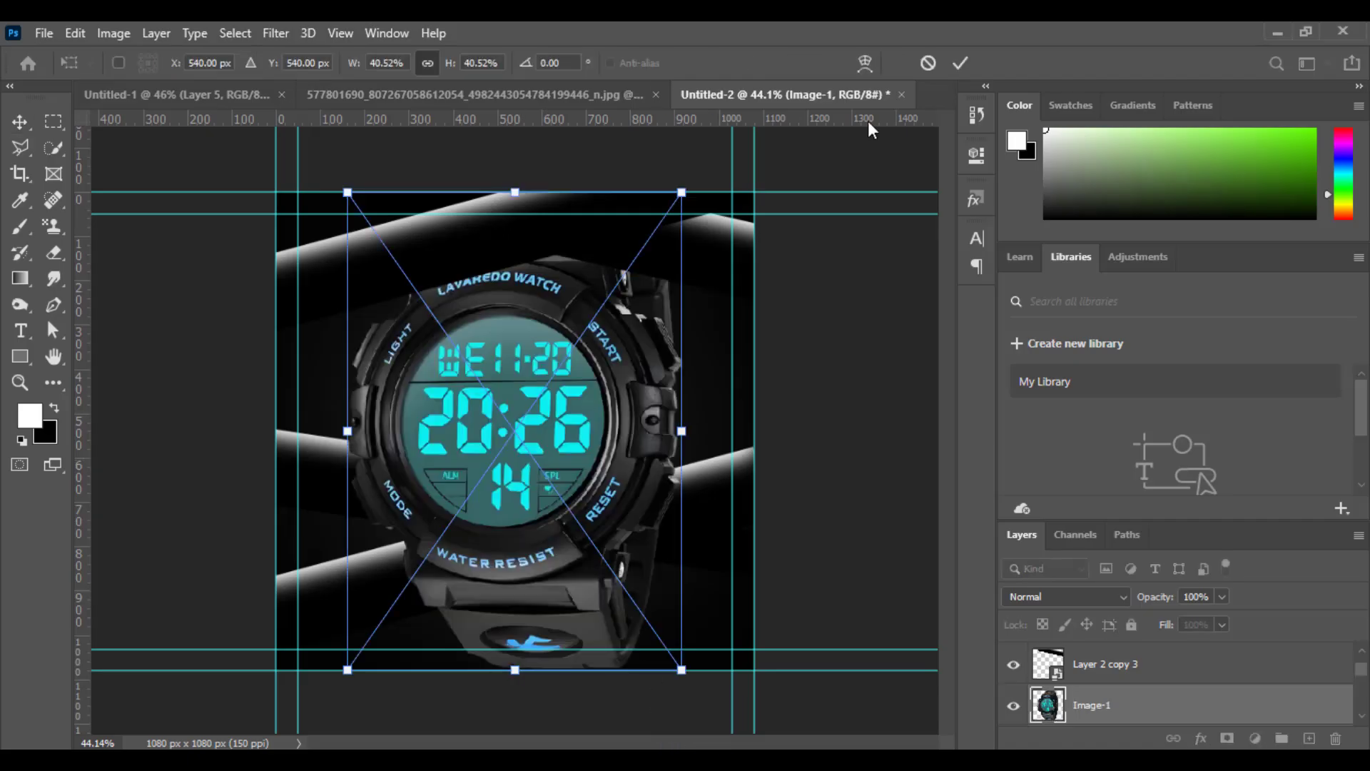
pyautogui.click(960, 63)
pyautogui.rightClick(1193, 716)
pyautogui.click(1044, 232)
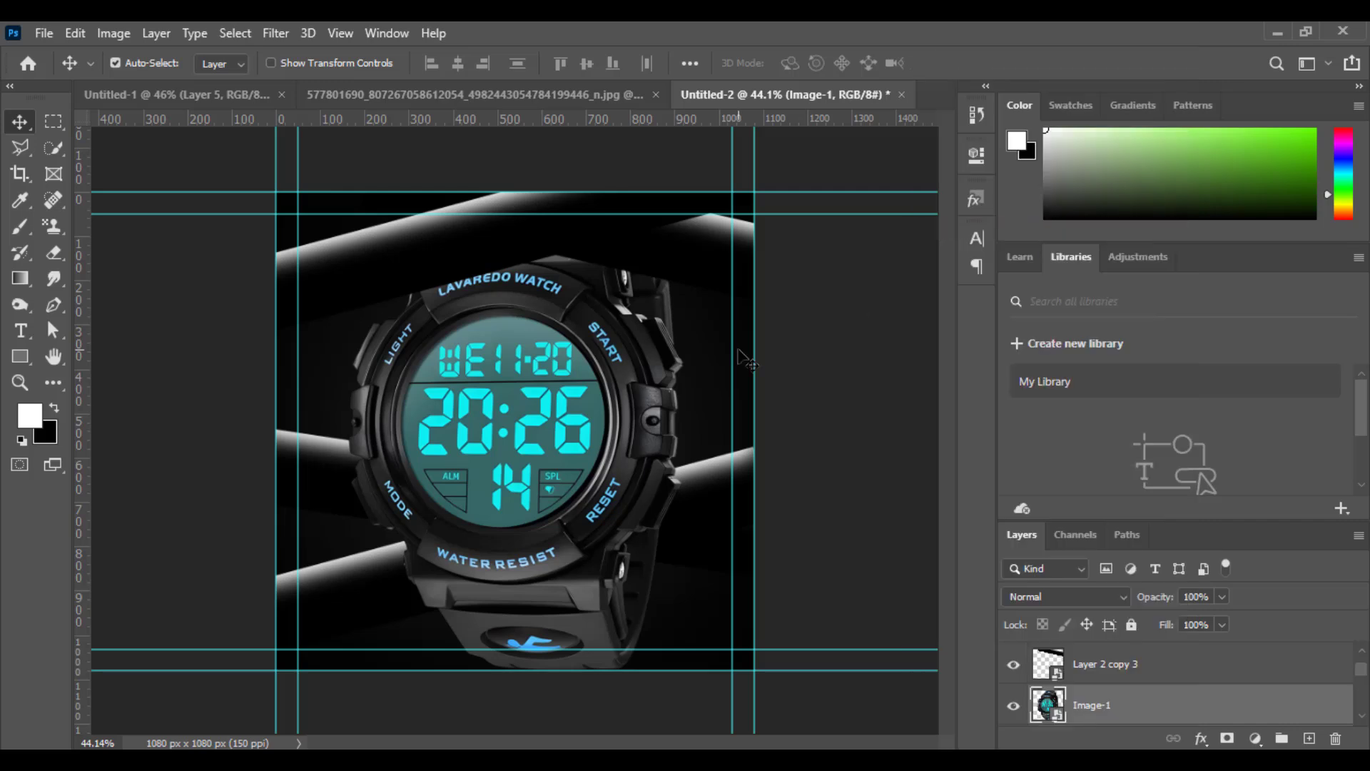
# Shrink the watch, tilt it clockwise and place it above the crossing of the lower bars.
pyautogui.hotkey('ctrl', 't')
pyautogui.moveTo(684, 196); pyautogui.dragTo(599, 334)
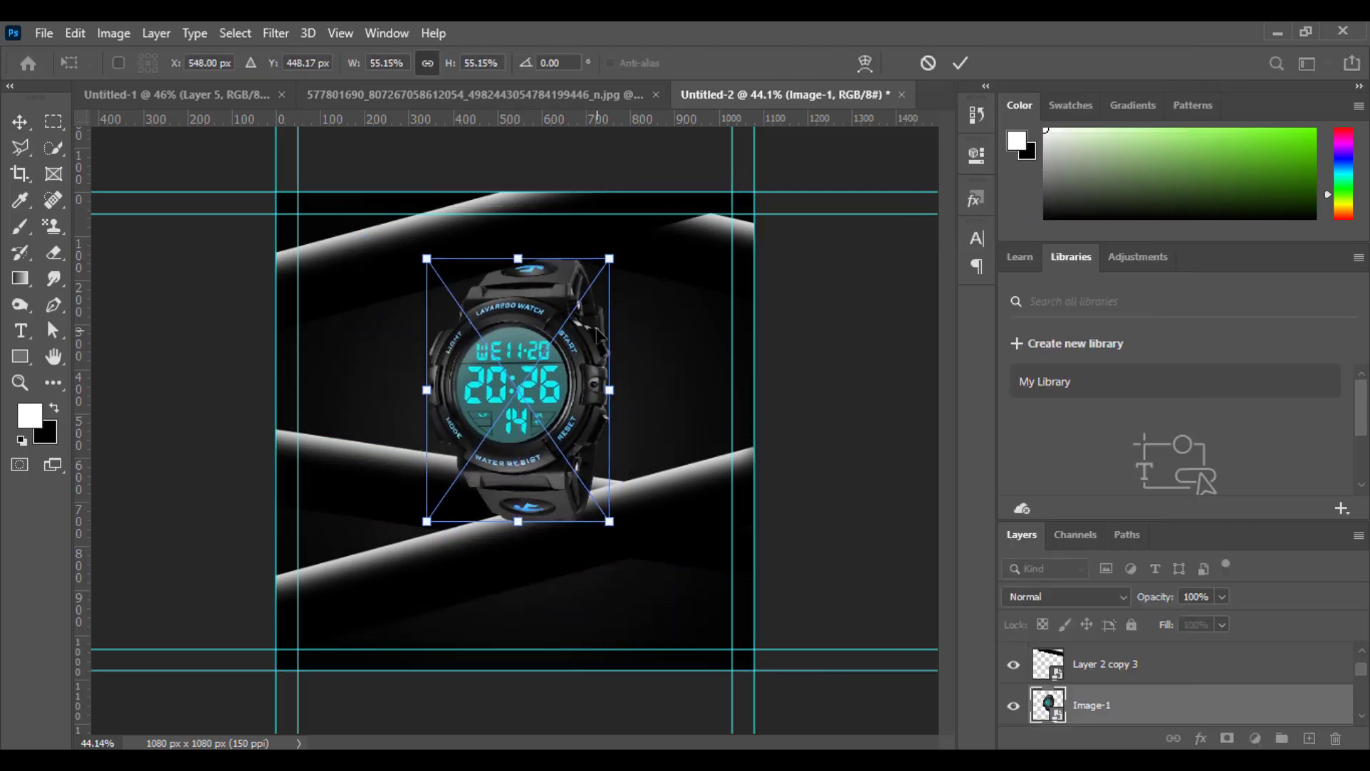
pyautogui.moveTo(629, 261); pyautogui.dragTo(596, 328)
pyautogui.moveTo(500, 407); pyautogui.dragTo(542, 393)
pyautogui.moveTo(638, 310); pyautogui.dragTo(689, 267)
pyautogui.moveTo(551, 397); pyautogui.dragTo(551, 404)
pyautogui.click(961, 63)
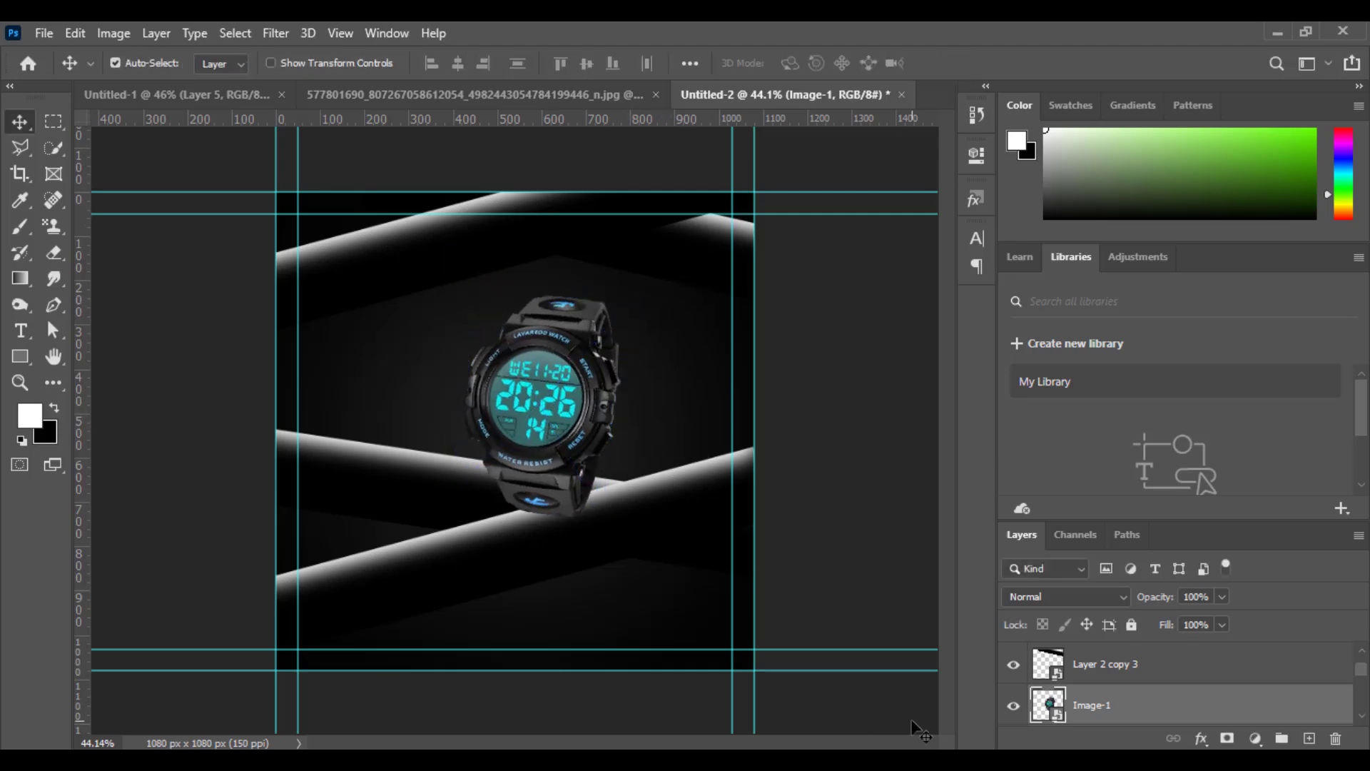
# Hide the watch layer and move the lower rising bar and the falling bar further down the canvas.
pyautogui.click(1014, 710)
pyautogui.click(628, 526)
pyautogui.hotkey('ctrl', 't')
pyautogui.moveTo(619, 530); pyautogui.dragTo(619, 561)
pyautogui.click(961, 63)
pyautogui.click(449, 503)
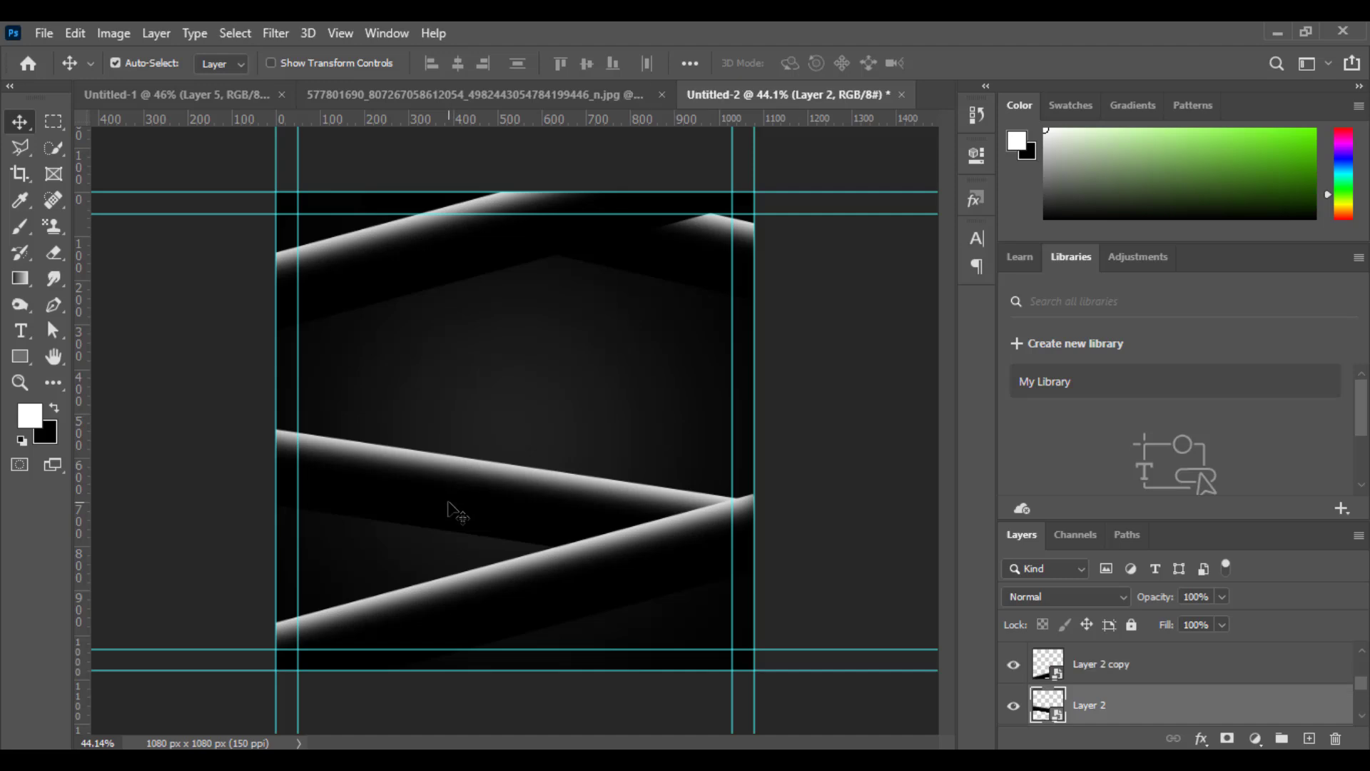
pyautogui.press('Down')
pyautogui.press('Down')
pyautogui.press('Down')
pyautogui.press('Down')
pyautogui.press('Down')
pyautogui.press('Down')
pyautogui.press('Down')
pyautogui.press('Down')
pyautogui.press('Down')
pyautogui.press('Down')
pyautogui.press('Down')
pyautogui.press('Down')
pyautogui.press('Down')
pyautogui.press('Down')
pyautogui.press('Down')
pyautogui.press('Down')
pyautogui.press('Down')
pyautogui.press('Down')
pyautogui.press('Down')
pyautogui.press('Down')
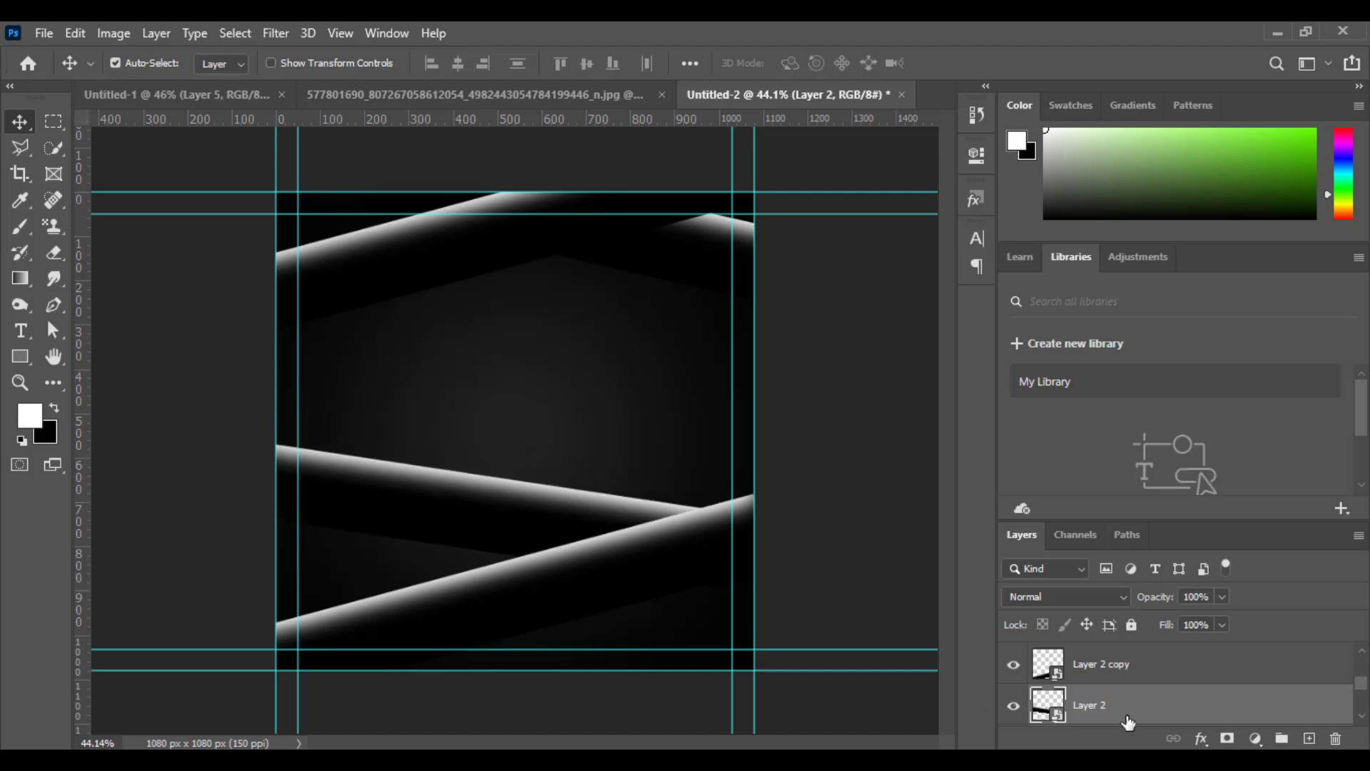
# Show the watch again, scale it to 43.93%, rotate it to 9.82° and stand it on the falling bar at X 589.63 px, Y 436.68 px.
pyautogui.scroll(1, 1090, 697)
pyautogui.click(1011, 671)
pyautogui.click(588, 418)
pyautogui.hotkey('ctrl', 't')
pyautogui.moveTo(628, 283); pyautogui.dragTo(650, 284)
pyautogui.moveTo(533, 411)
pyautogui.mouseDown()
pyautogui.moveTo(541, 387)
pyautogui.moveTo(534, 397)
pyautogui.mouseUp()
pyautogui.moveTo(647, 280); pyautogui.dragTo(653, 309)
pyautogui.moveTo(536, 447); pyautogui.dragTo(541, 458)
pyautogui.press('Up')
pyautogui.press('Up')
pyautogui.press('Up')
pyautogui.press('Up')
pyautogui.press('Up')
pyautogui.press('Up')
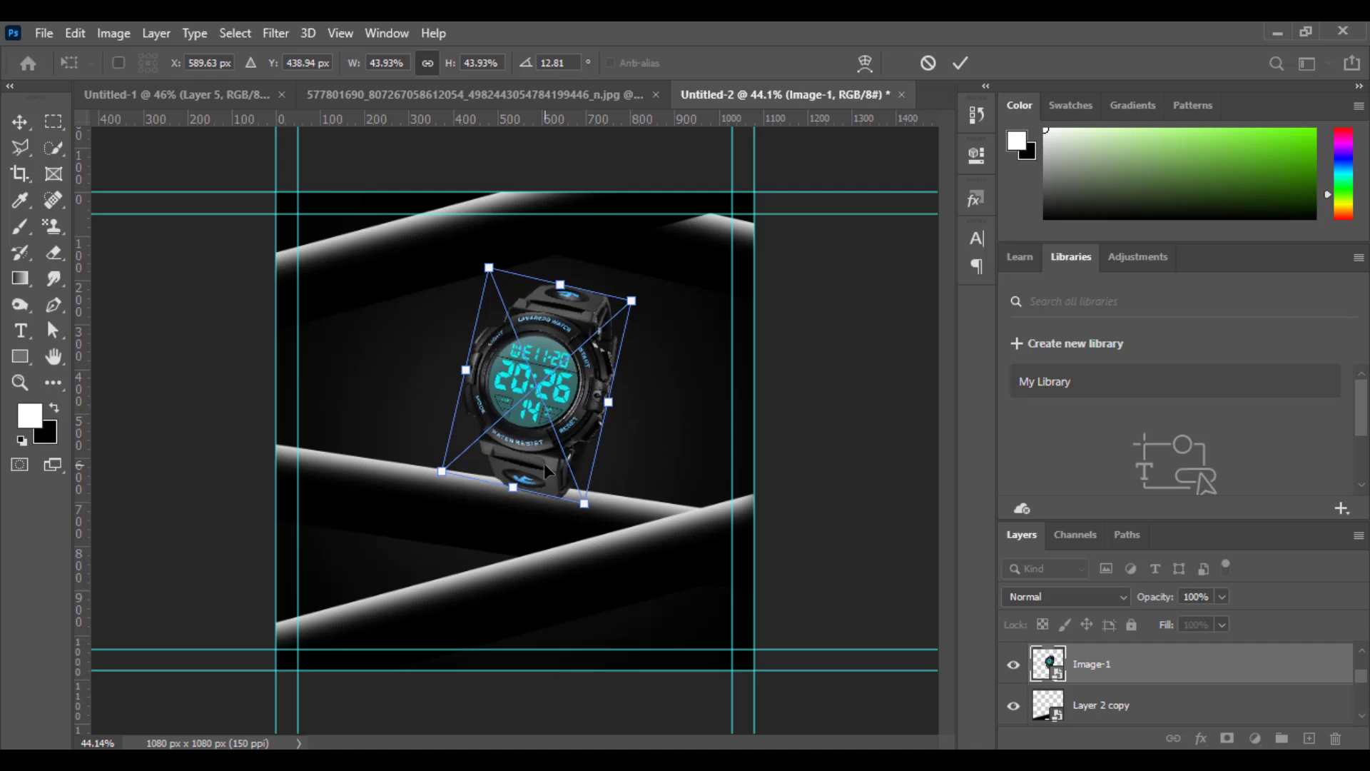
pyautogui.moveTo(672, 318); pyautogui.dragTo(664, 314)
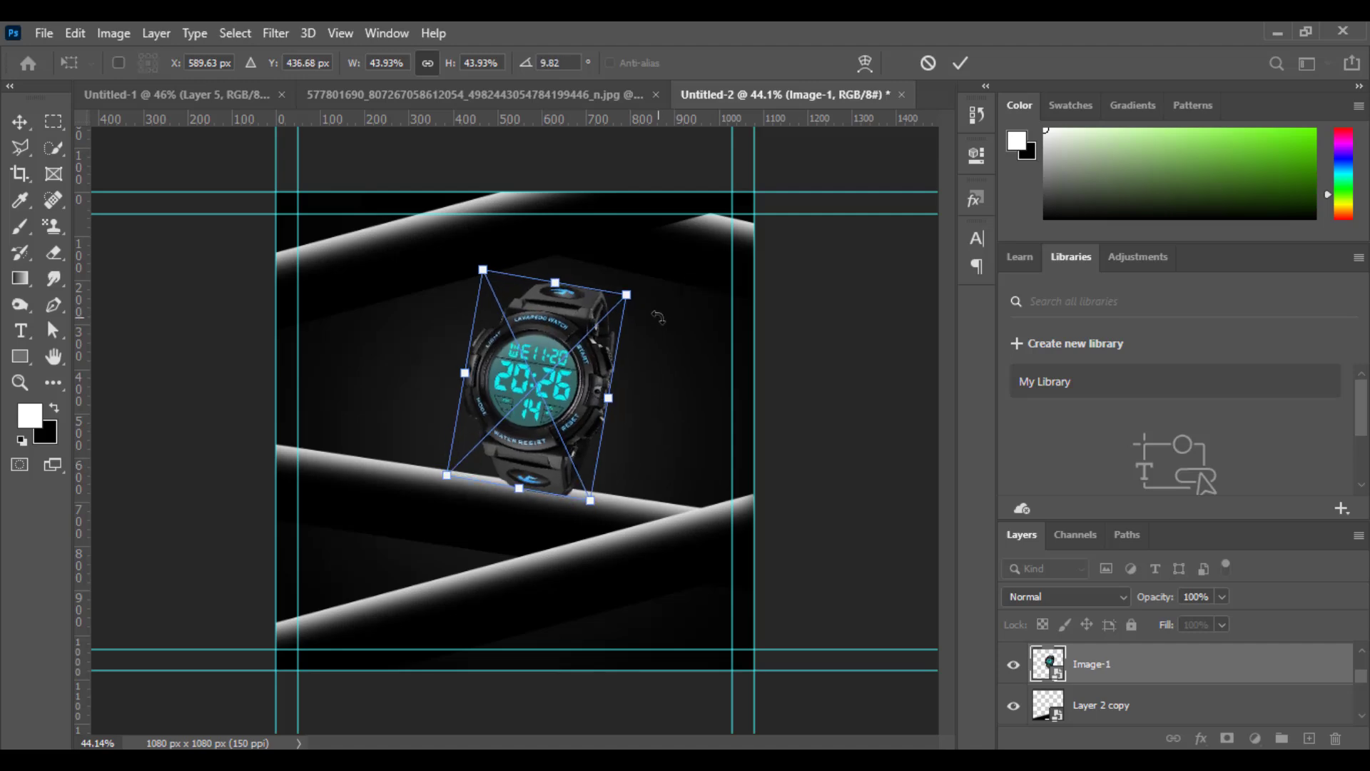
pyautogui.click(961, 63)
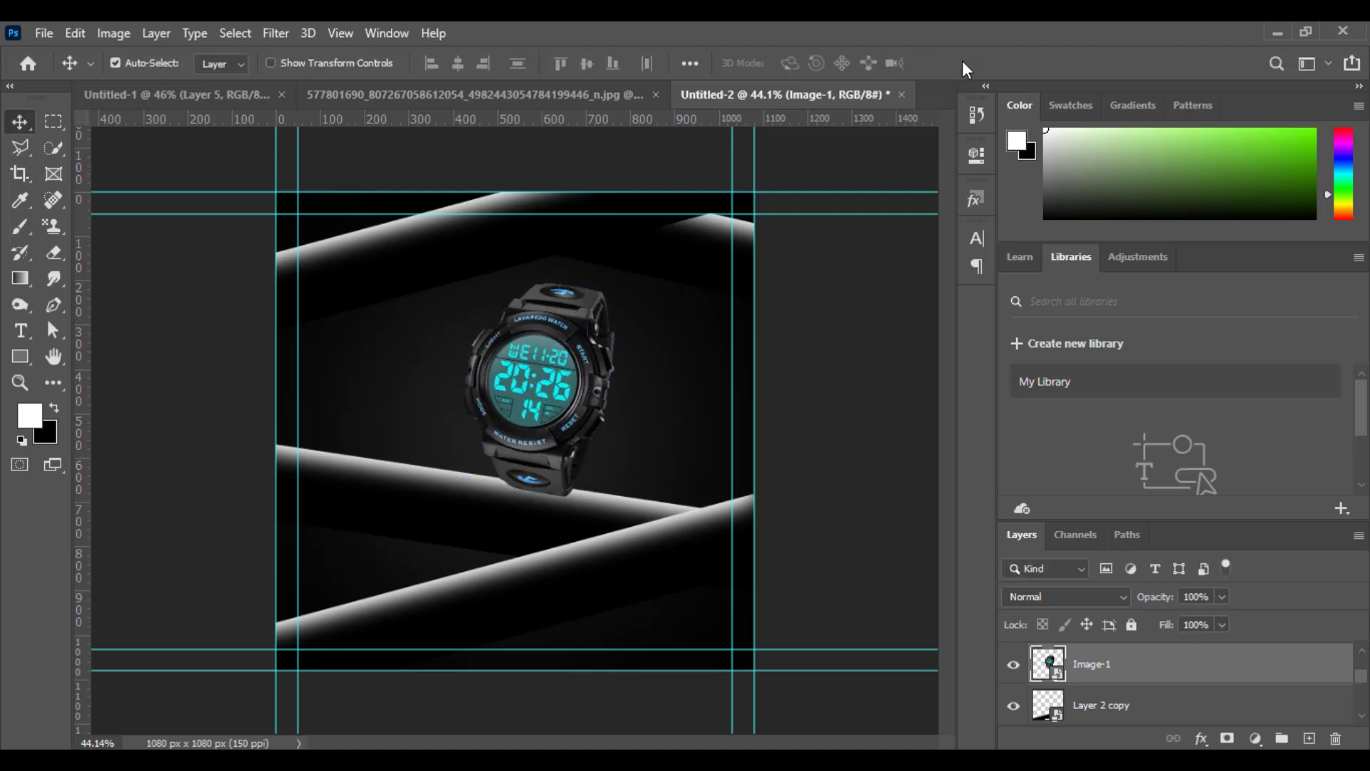
# Add a new layer beneath the watch and paint a soft black shadow spot on it with an enlarged brush.
pyautogui.click(1261, 719)
pyautogui.click(1309, 740)
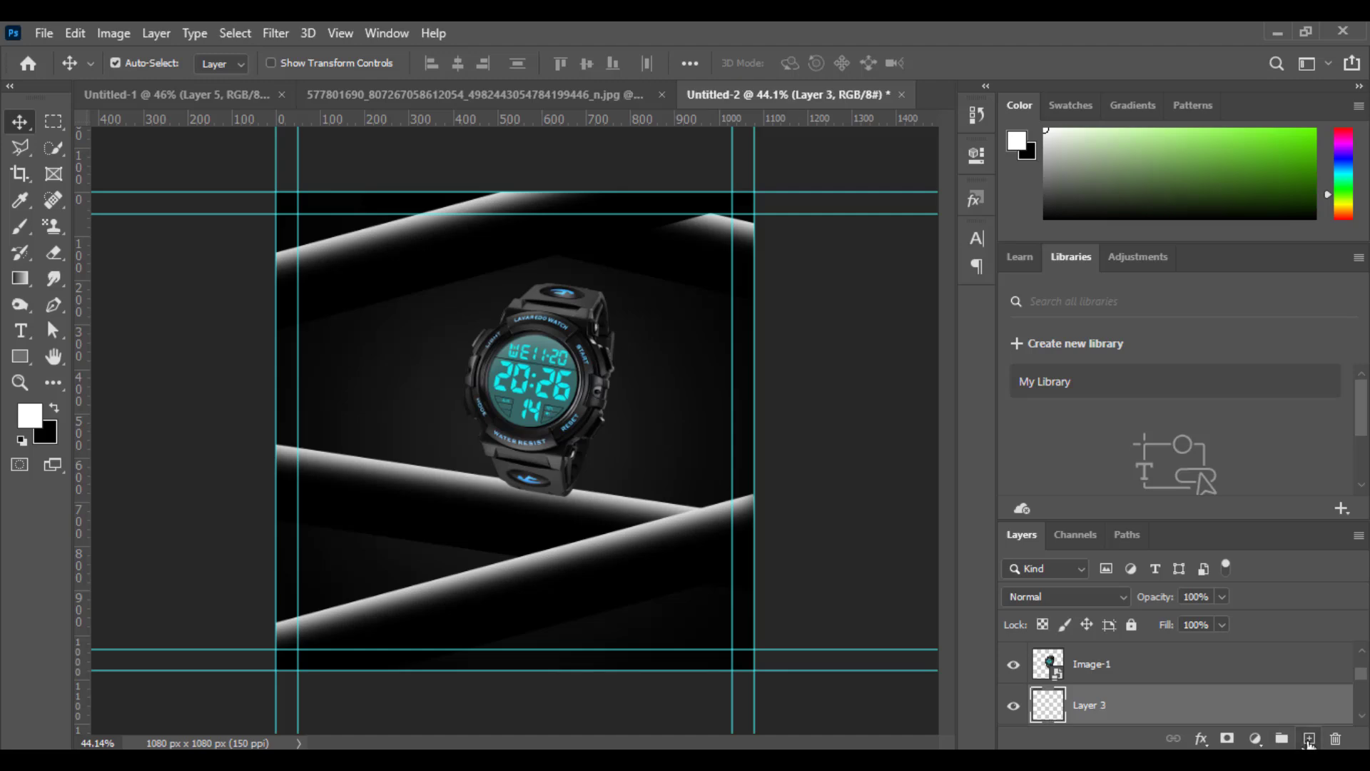
pyautogui.click(54, 408)
pyautogui.click(20, 227)
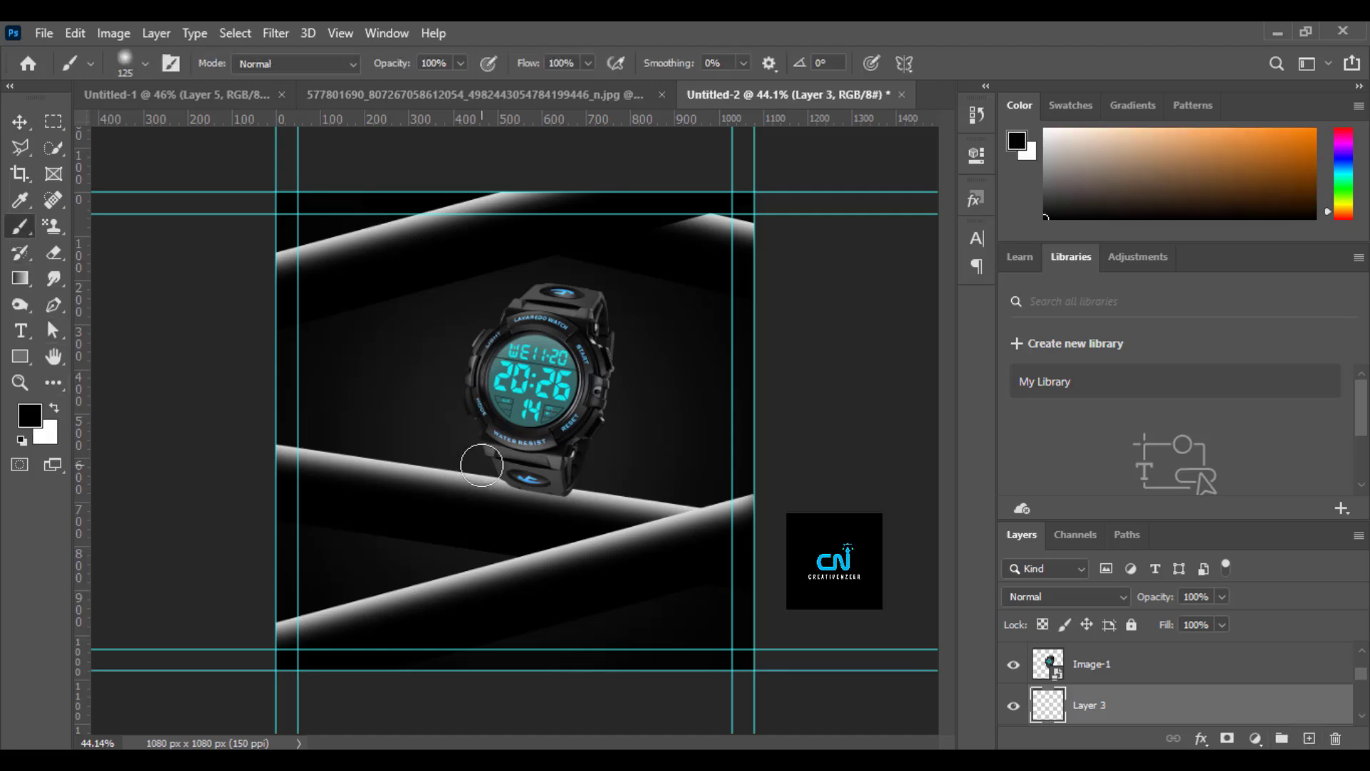
pyautogui.press(']')
pyautogui.press(']')
pyautogui.press(']')
pyautogui.press(']')
pyautogui.press(']')
pyautogui.click(19, 124)
# Flatten the shadow to 70.56% width and 8.03% height, rotate it 11.57° and place it under the watch's base.
pyautogui.hotkey('ctrl', 't')
pyautogui.moveTo(501, 329); pyautogui.dragTo(501, 461)
pyautogui.moveTo(652, 469)
pyautogui.mouseDown()
pyautogui.moveTo(610, 469)
pyautogui.moveTo(631, 478)
pyautogui.mouseUp()
pyautogui.moveTo(543, 481); pyautogui.dragTo(569, 502)
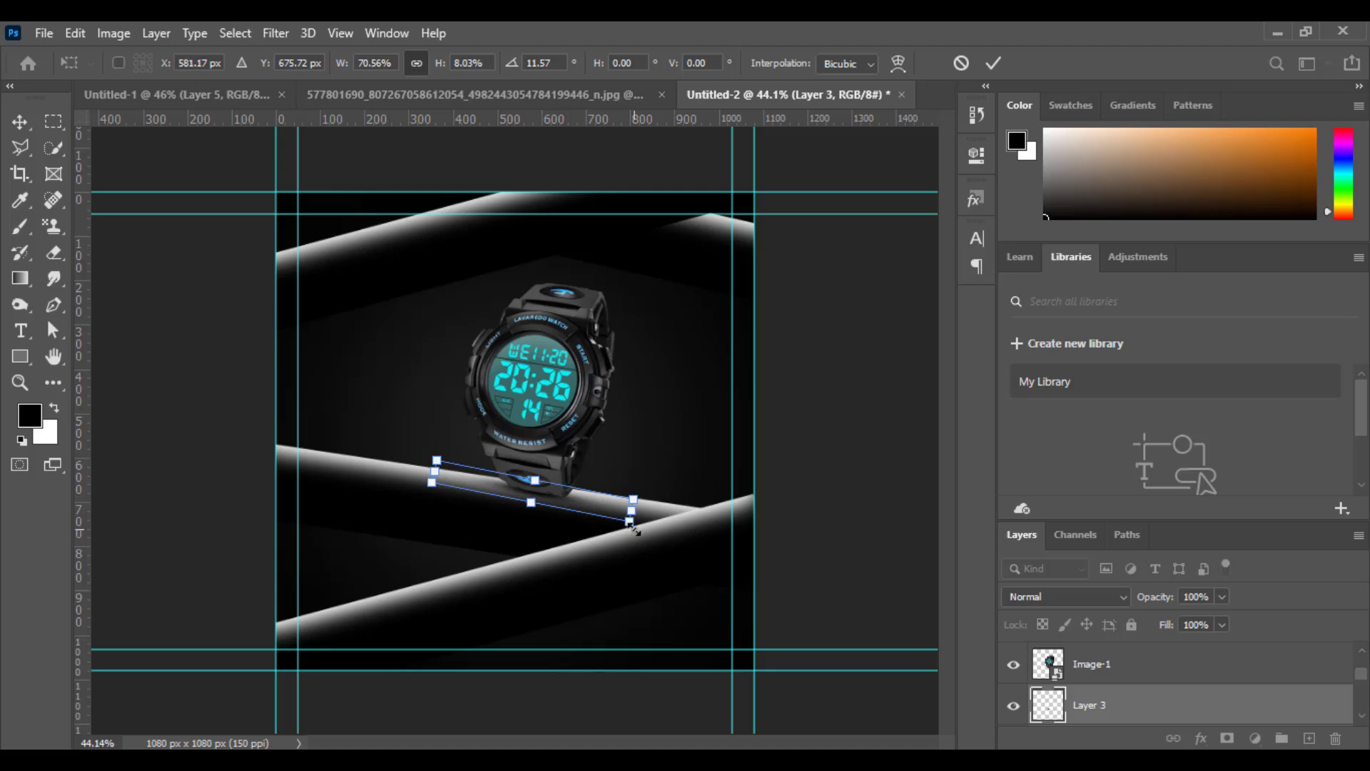
pyautogui.click(994, 63)
# On a new top layer, draw a 170 × 170 px circle filled with #000000 beside the watch at X 170 px, Y 326 px.
pyautogui.scroll(3, 1167, 685)
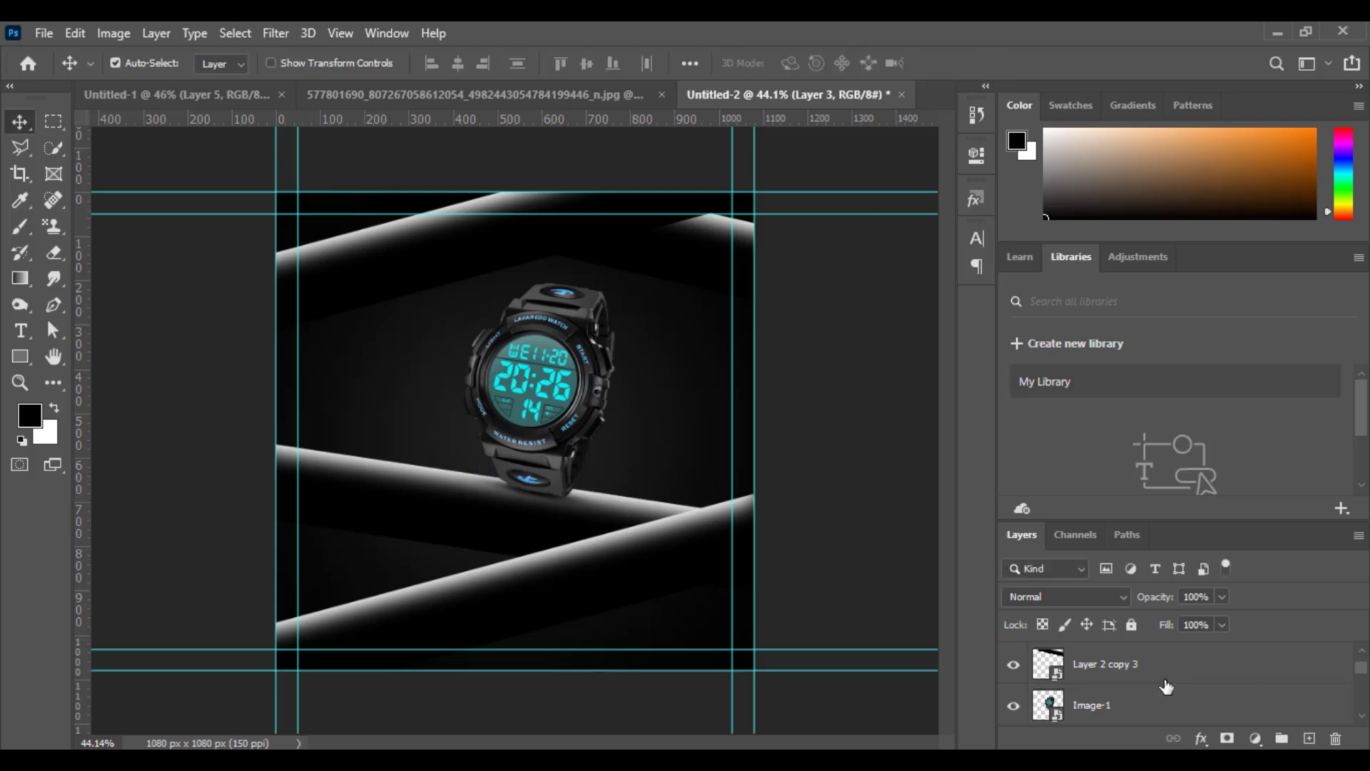
pyautogui.click(1165, 678)
pyautogui.click(1307, 740)
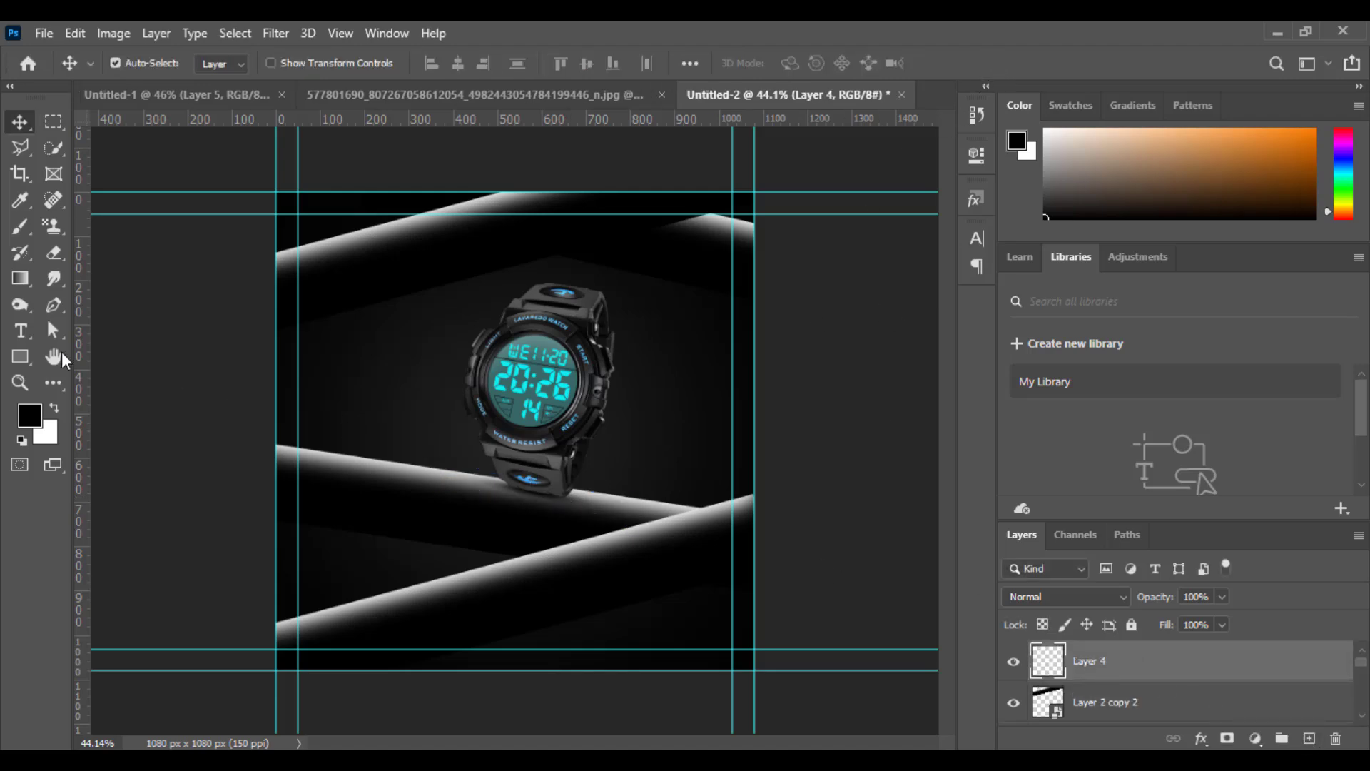
pyautogui.rightClick(23, 359)
pyautogui.click(73, 398)
pyautogui.moveTo(352, 336); pyautogui.dragTo(427, 412)
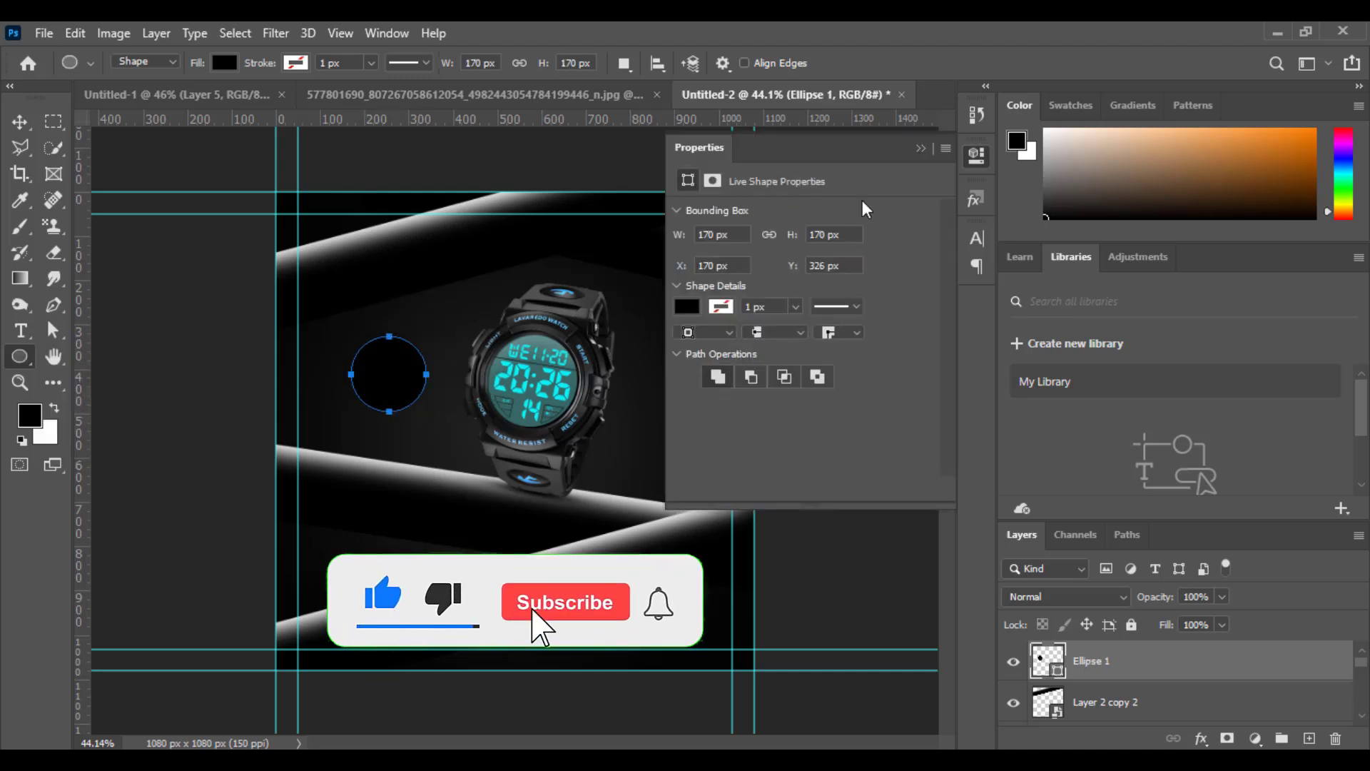
pyautogui.click(687, 306)
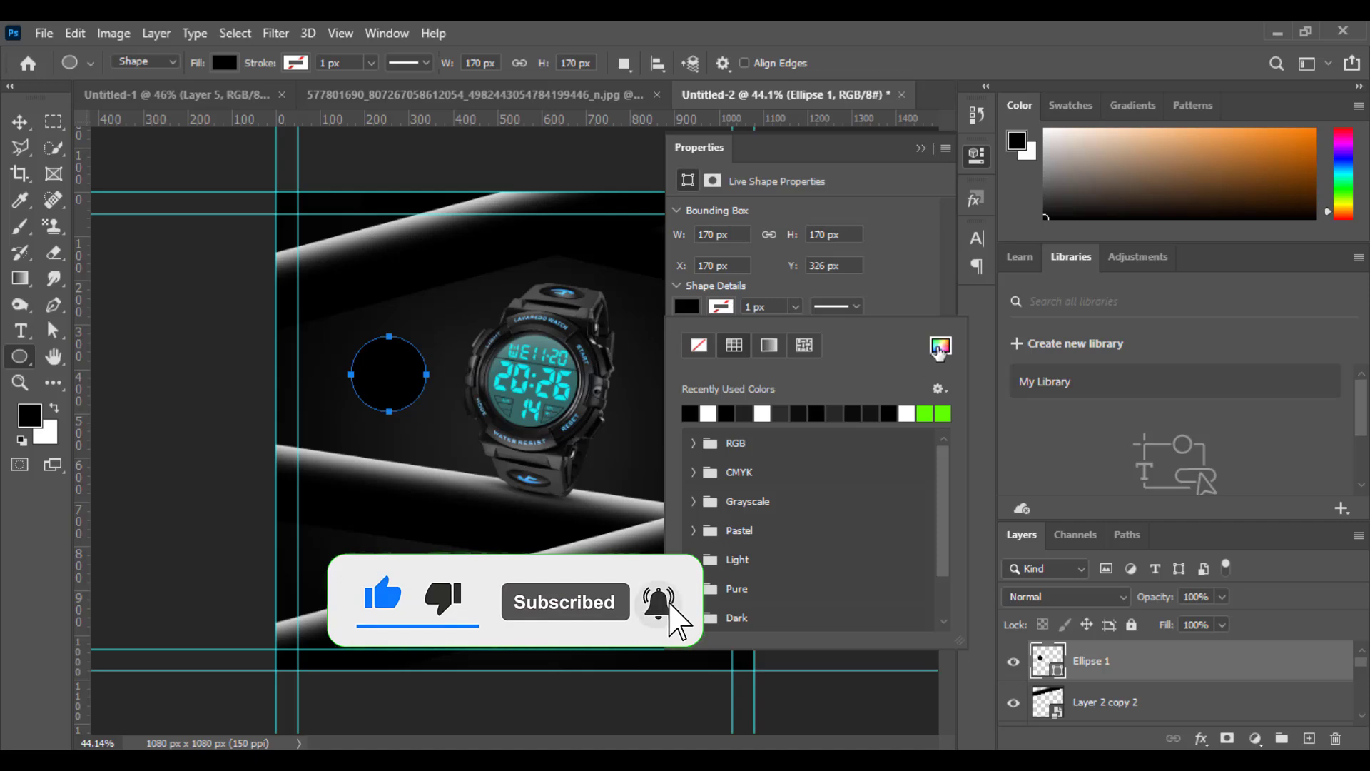
pyautogui.click(939, 348)
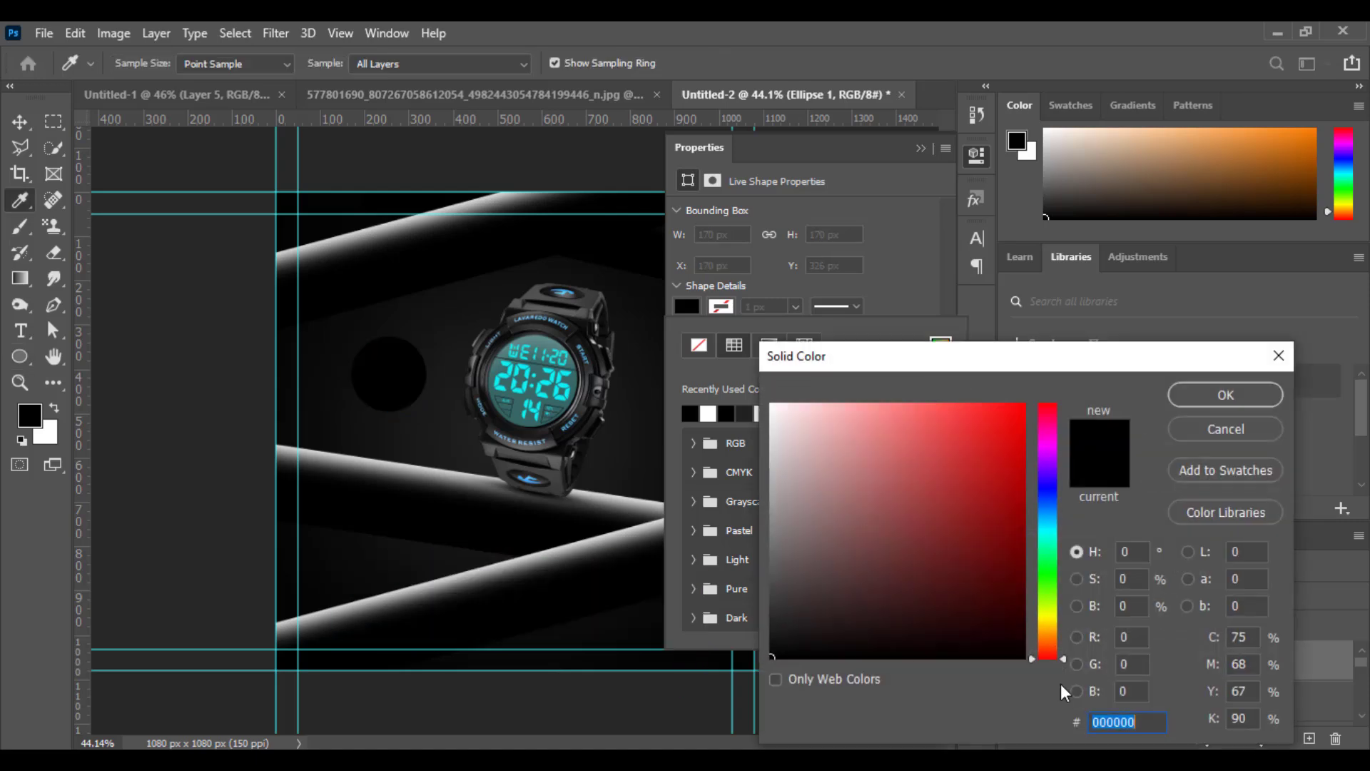
pyautogui.click(1219, 395)
# Add a layer clipped to the black circle and brush a soft white highlight along its lower-left edge.
pyautogui.click(1310, 739)
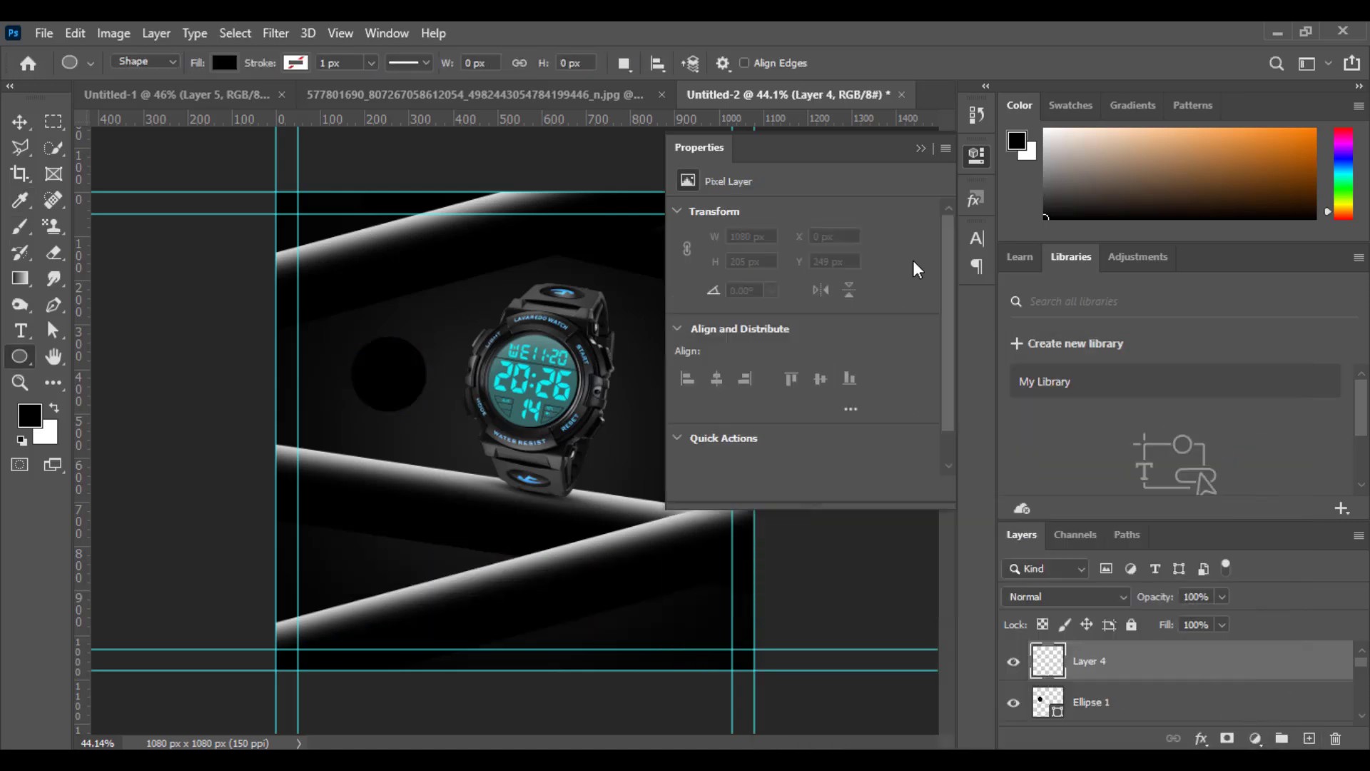
pyautogui.click(921, 148)
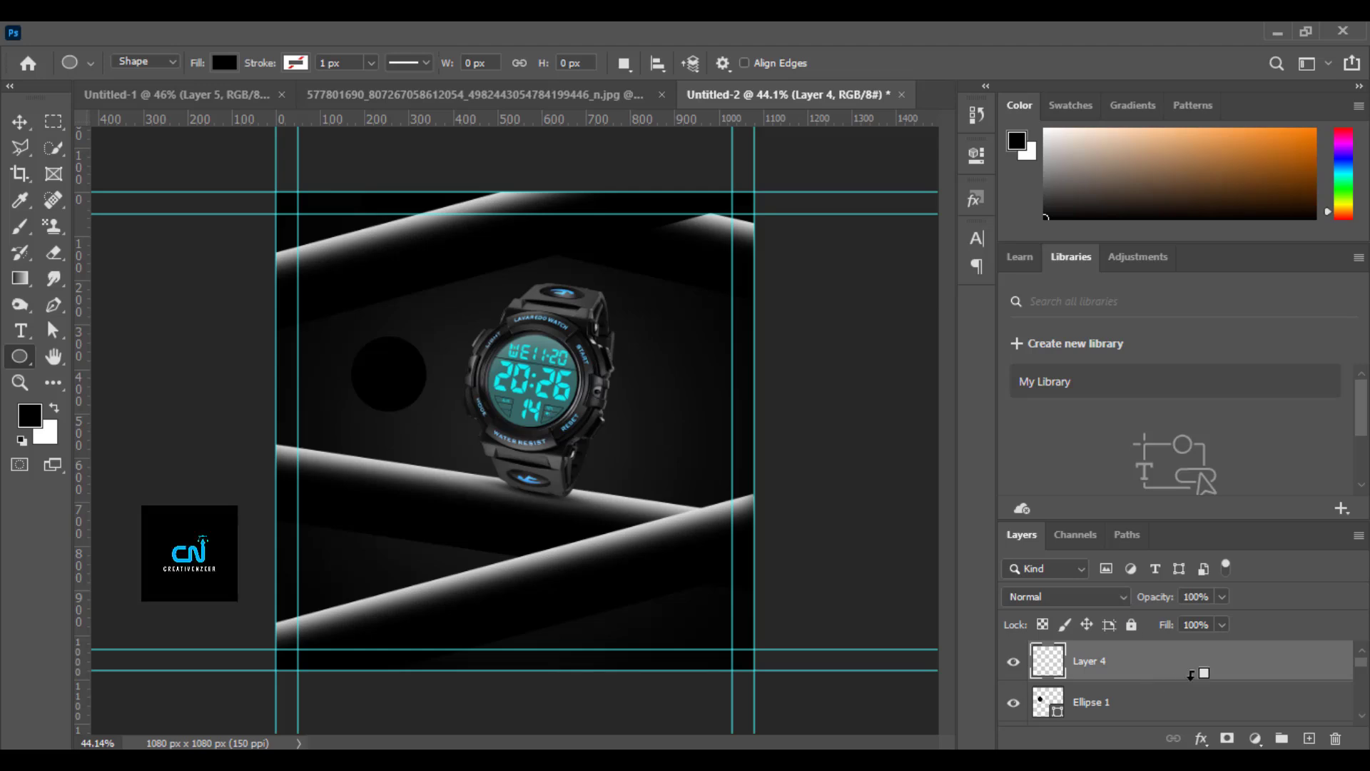
pyautogui.hotkey('ctrl', 'alt', 'g')
pyautogui.click(55, 409)
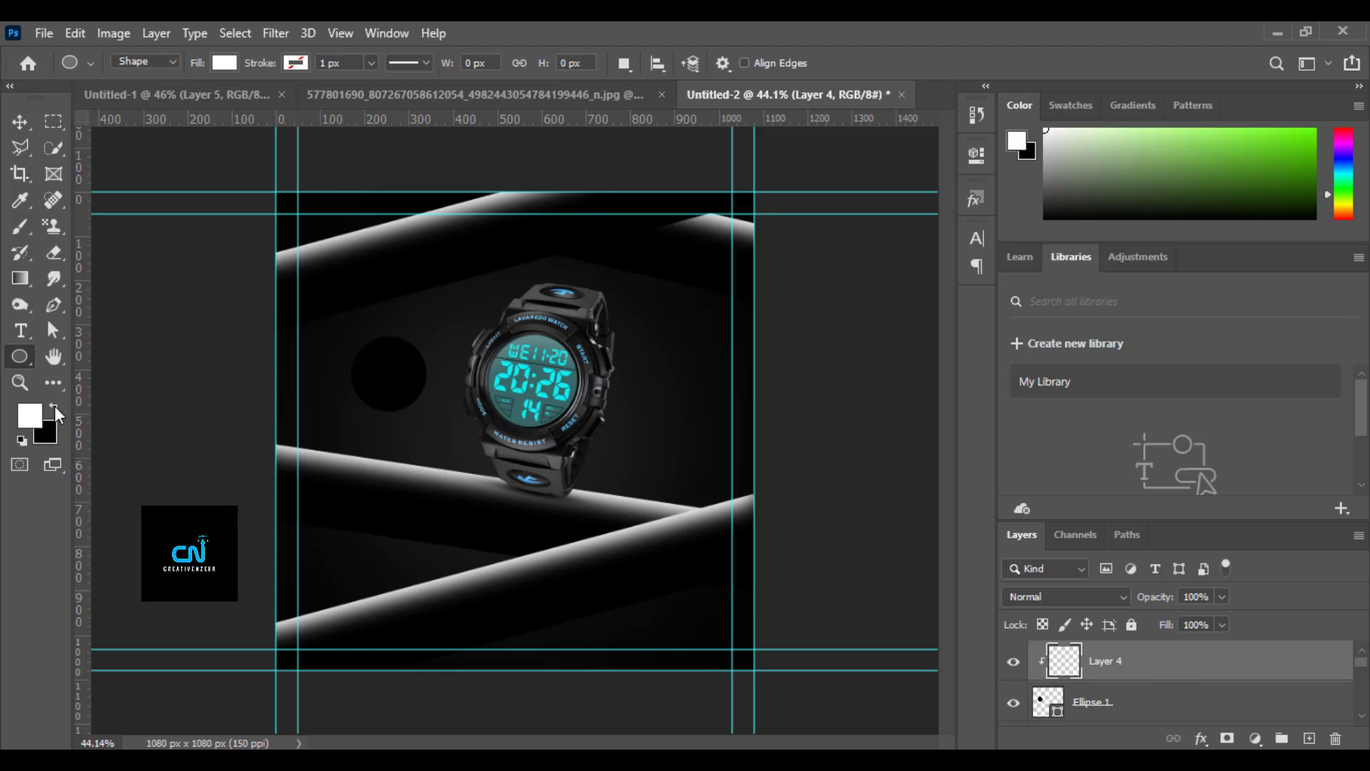
pyautogui.click(20, 227)
pyautogui.press('[')
pyautogui.press('[')
pyautogui.press('[')
pyautogui.press('[')
pyautogui.press('[')
pyautogui.press('[')
pyautogui.press('[')
pyautogui.moveTo(331, 392); pyautogui.dragTo(408, 439)
# Convert the circle and its highlight into one smart object and move it to X 228 px, Y 501 px.
pyautogui.click(20, 122)
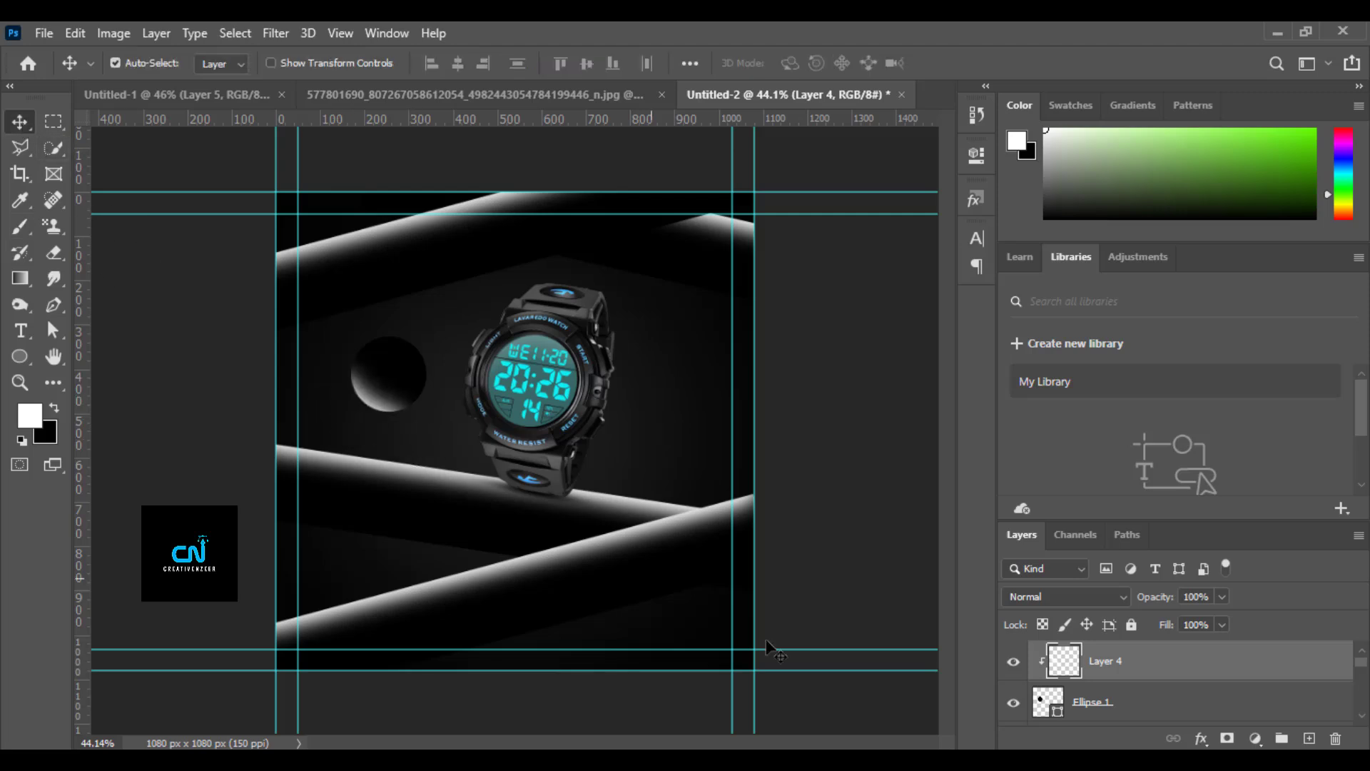
pyautogui.keyDown('shift'); pyautogui.click(1222, 714); pyautogui.keyUp('shift')
pyautogui.rightClick(1222, 707)
pyautogui.click(1042, 305)
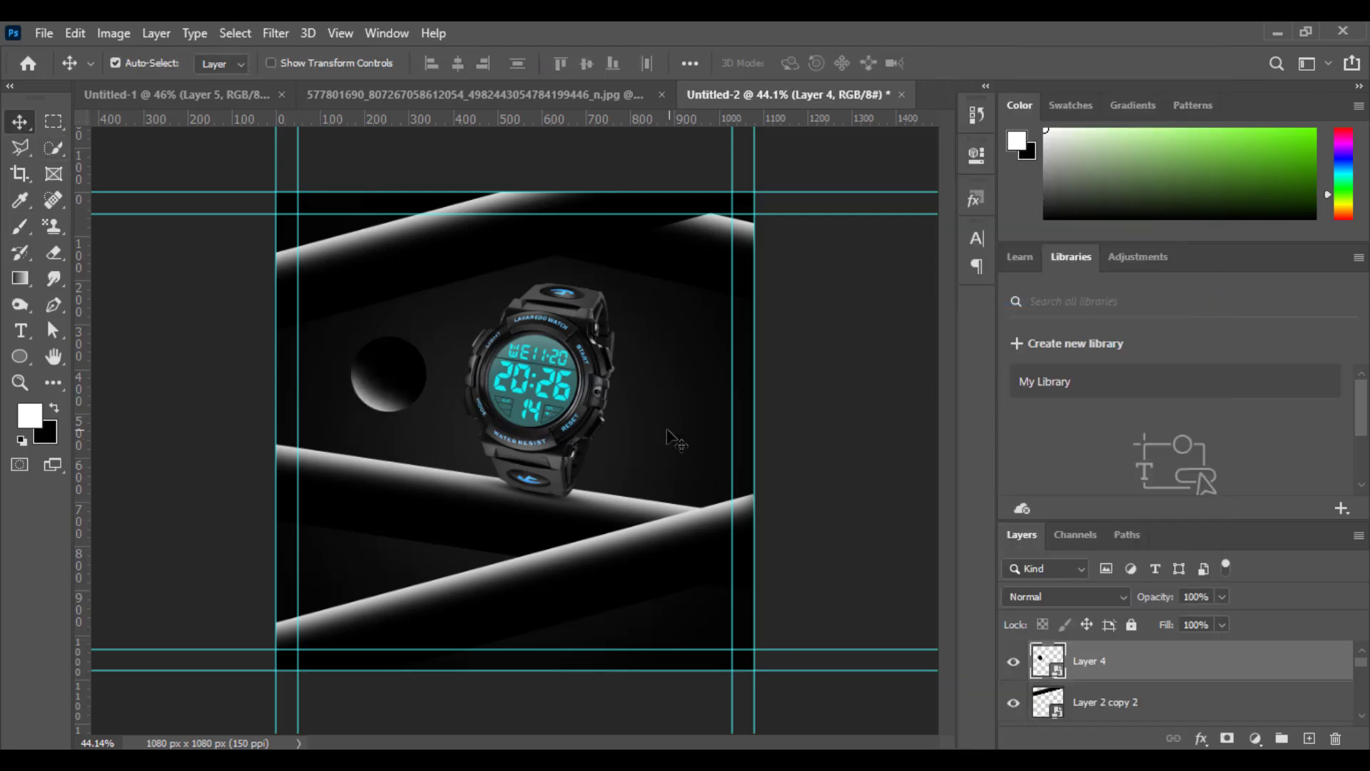
pyautogui.hotkey('ctrl', 't')
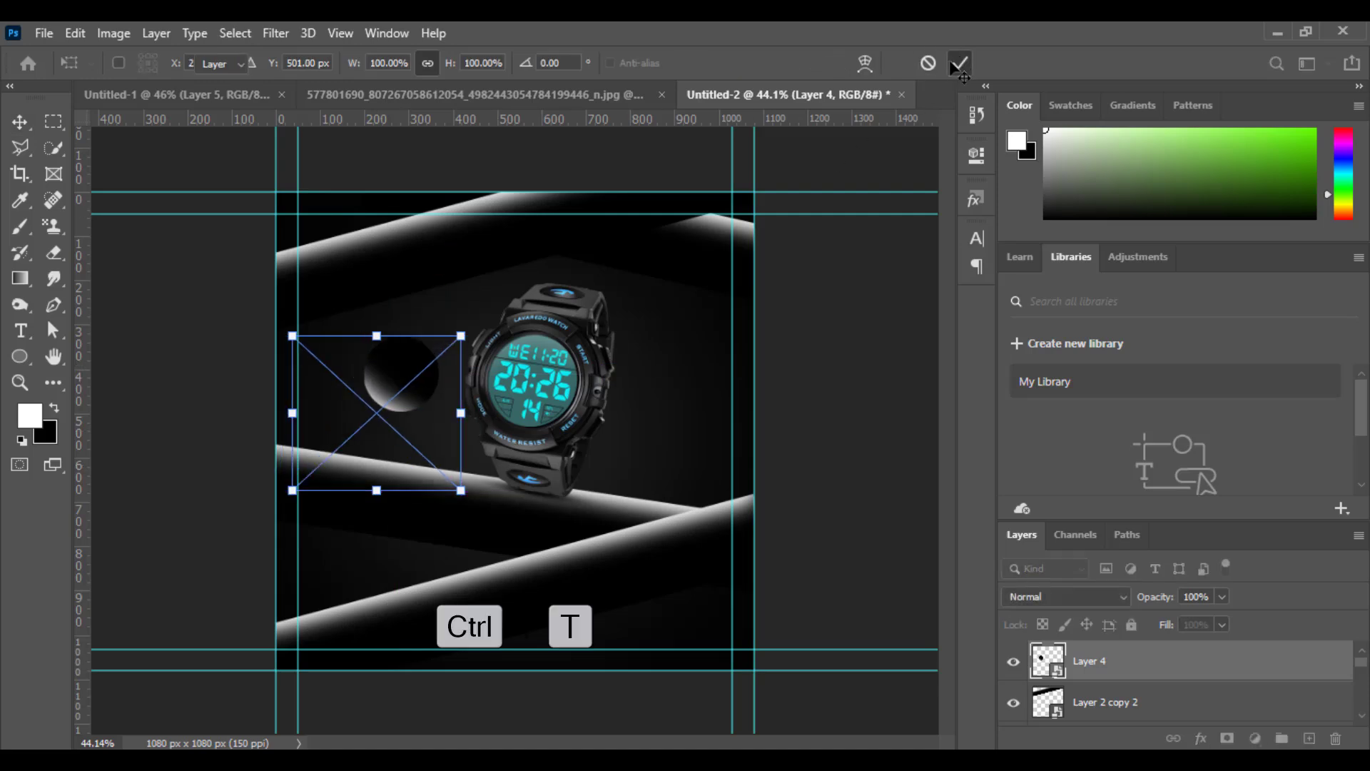
pyautogui.click(960, 62)
# Duplicate the circle, flip the copy horizontally, scale it to 74.88% and place it right of the watch at X 936.98 px, Y 625 px.
pyautogui.hotkey('ctrl', 'j')
pyautogui.hotkey('ctrl', 't')
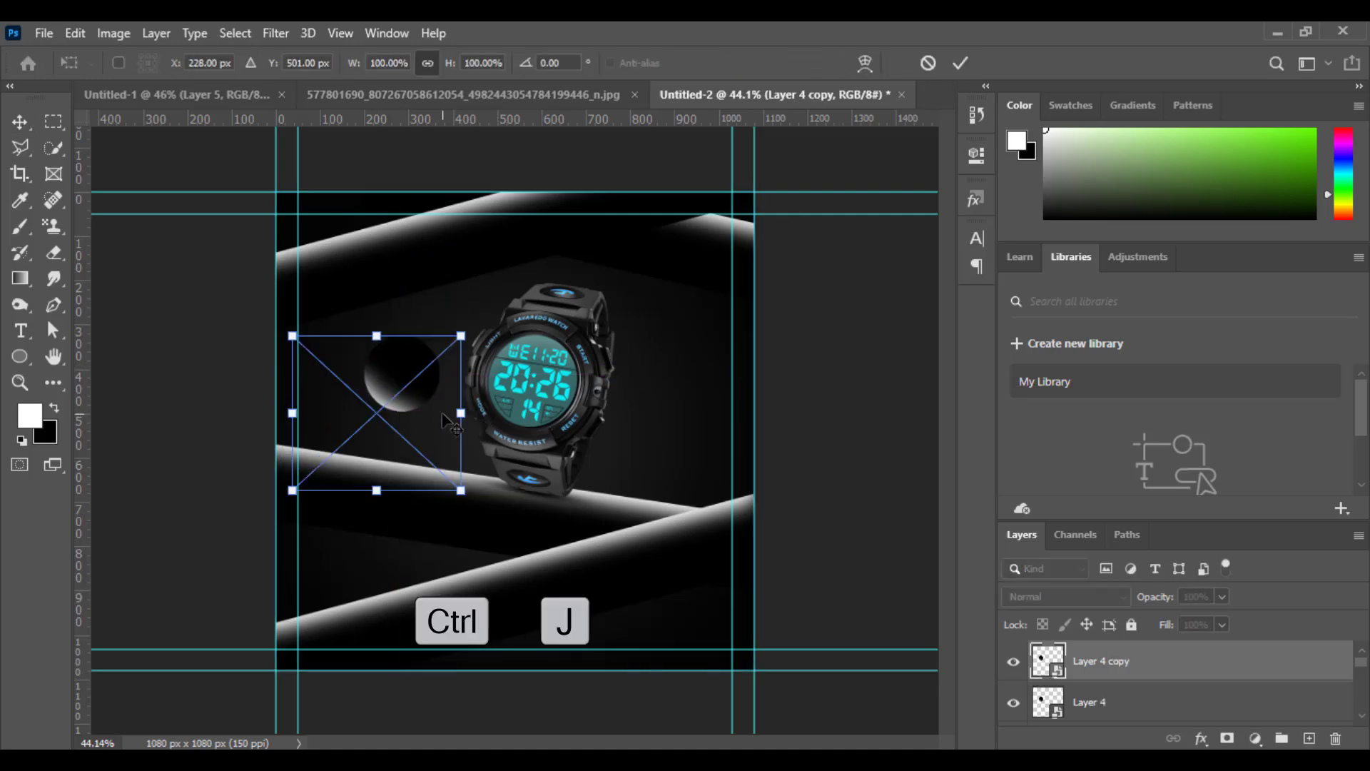
pyautogui.moveTo(407, 379); pyautogui.dragTo(677, 429)
pyautogui.rightClick(674, 432)
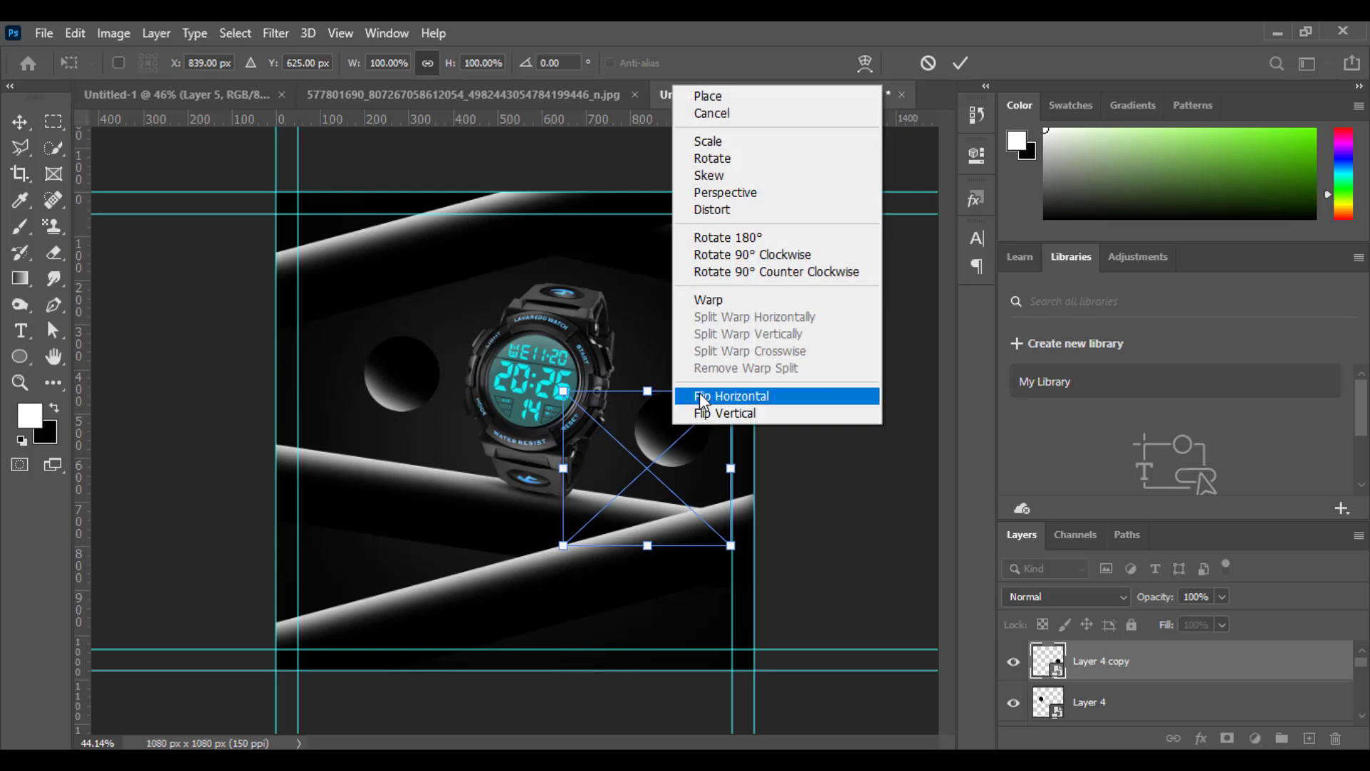
pyautogui.click(700, 397)
pyautogui.moveTo(731, 391); pyautogui.dragTo(697, 422)
pyautogui.moveTo(632, 457); pyautogui.dragTo(694, 440)
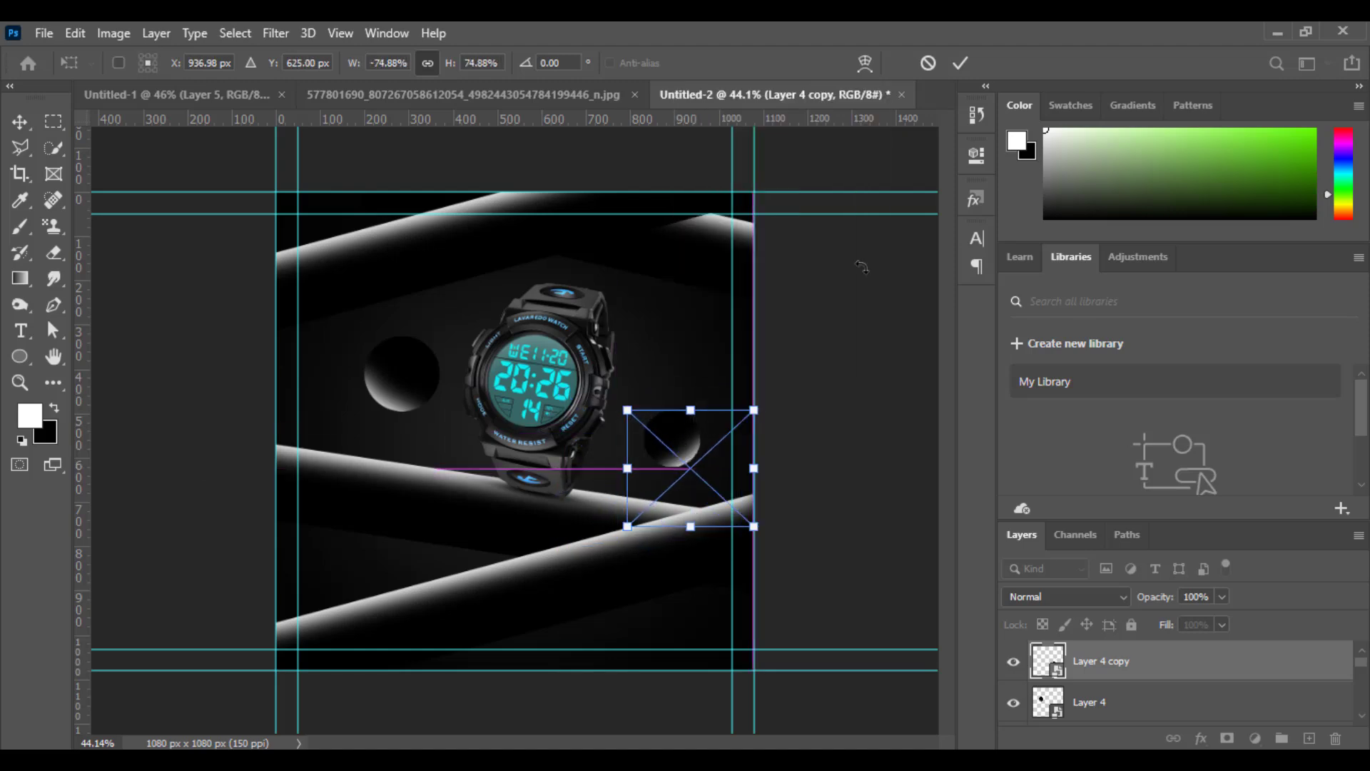
pyautogui.click(960, 62)
# Duplicate the smaller circle, flip the copy vertically and place it in the canvas's lower-right area at X 974.02 px, Y 924 px.
pyautogui.hotkey('ctrl', 'j')
pyautogui.hotkey('ctrl', 't')
pyautogui.moveTo(688, 443); pyautogui.dragTo(719, 577)
pyautogui.rightClick(688, 634)
pyautogui.click(721, 621)
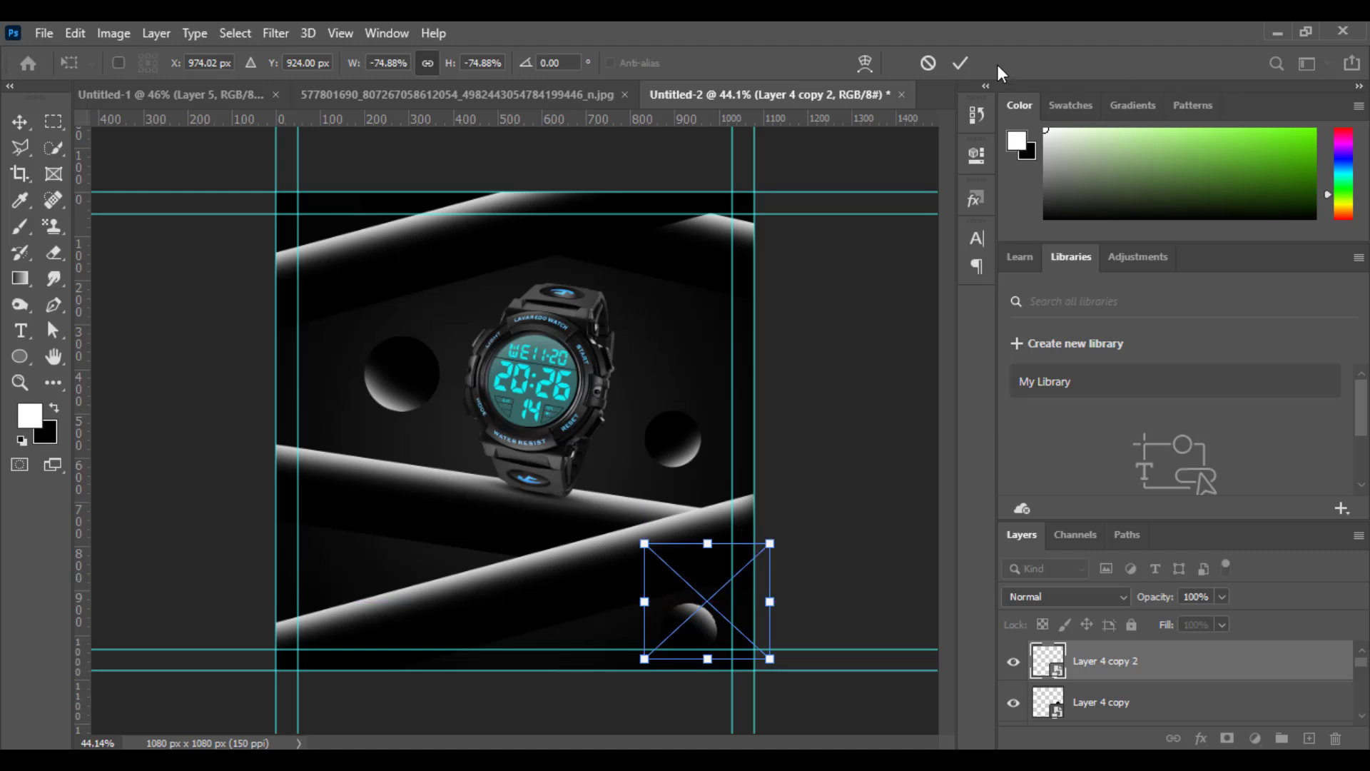
pyautogui.click(961, 62)
# Duplicate the larger circle, shrink the copy, flip it vertically and place it at the canvas's lower-left edge between the bars.
pyautogui.click(427, 389)
pyautogui.hotkey('ctrl', 'j')
pyautogui.moveTo(421, 391); pyautogui.dragTo(367, 577)
pyautogui.hotkey('ctrl', 't')
pyautogui.moveTo(345, 521); pyautogui.dragTo(284, 563)
pyautogui.rightClick(335, 575)
pyautogui.click(357, 563)
pyautogui.click(961, 63)
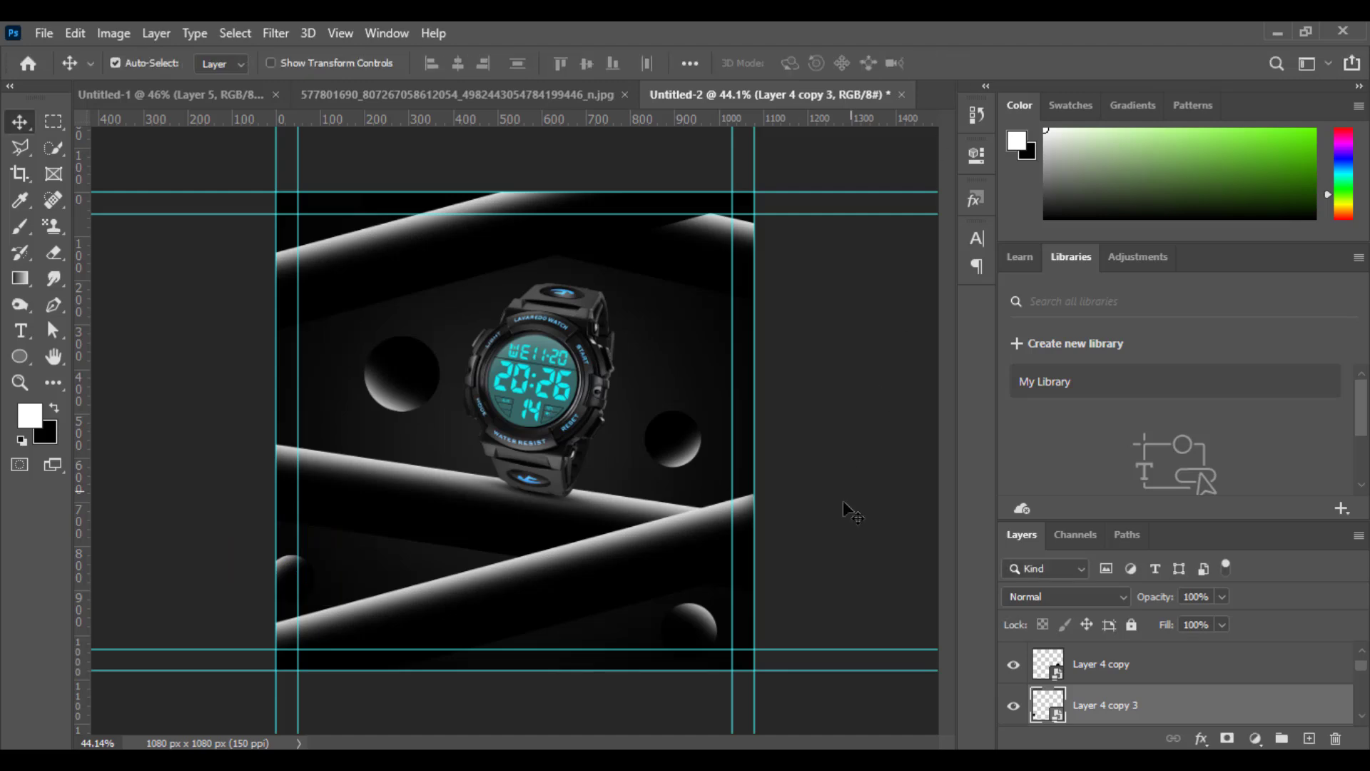
# Shift the lower-left circle inward between the bars and the lower-right circle down and left so the canvas's bottom edge partly cuts it.
pyautogui.moveTo(698, 628); pyautogui.dragTo(683, 640)
pyautogui.moveTo(295, 575); pyautogui.dragTo(340, 562)
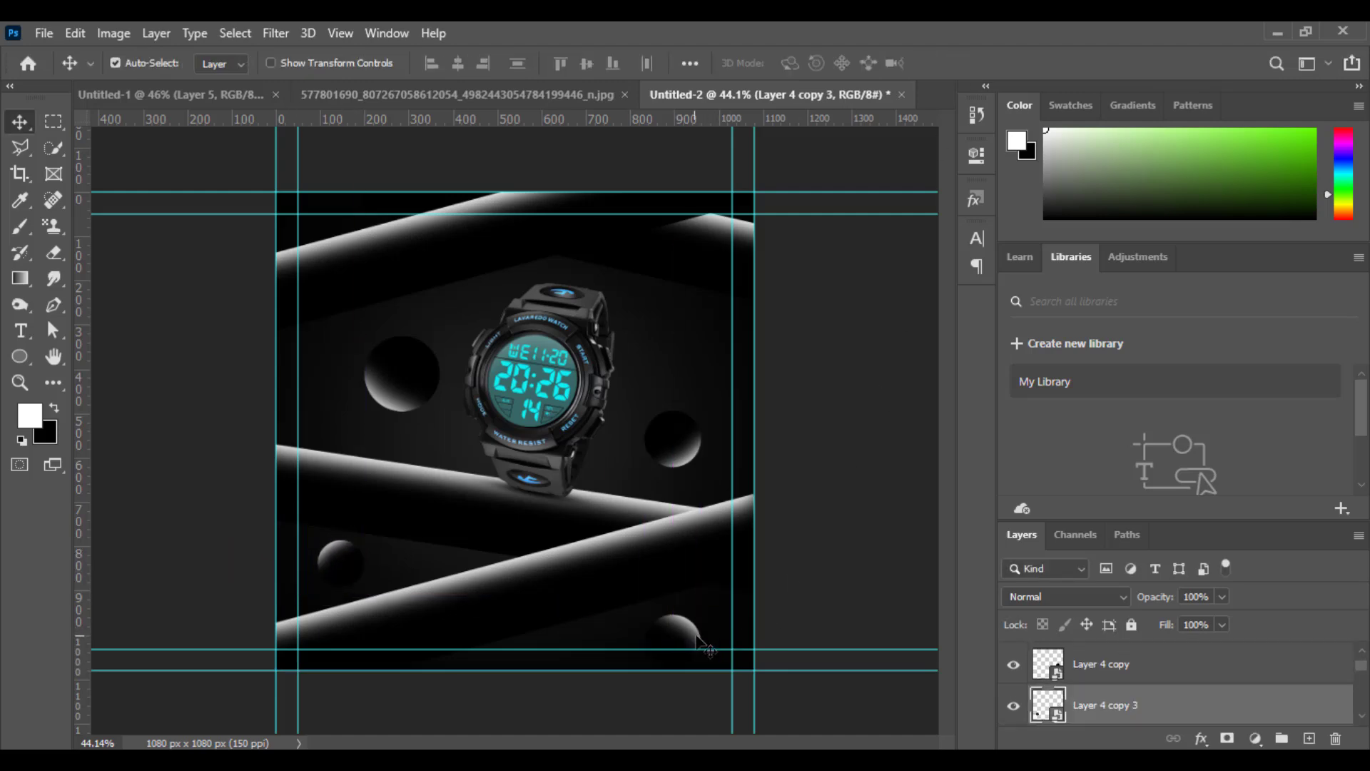
pyautogui.click(690, 639)
pyautogui.press('Down')
pyautogui.press('Down')
pyautogui.press('Down')
pyautogui.press('Down')
pyautogui.press('Down')
pyautogui.press('Down')
pyautogui.press('Down')
pyautogui.press('Down')
pyautogui.press('Down')
pyautogui.press('Down')
pyautogui.press('Down')
pyautogui.press('Down')
pyautogui.press('Down')
pyautogui.press('Down')
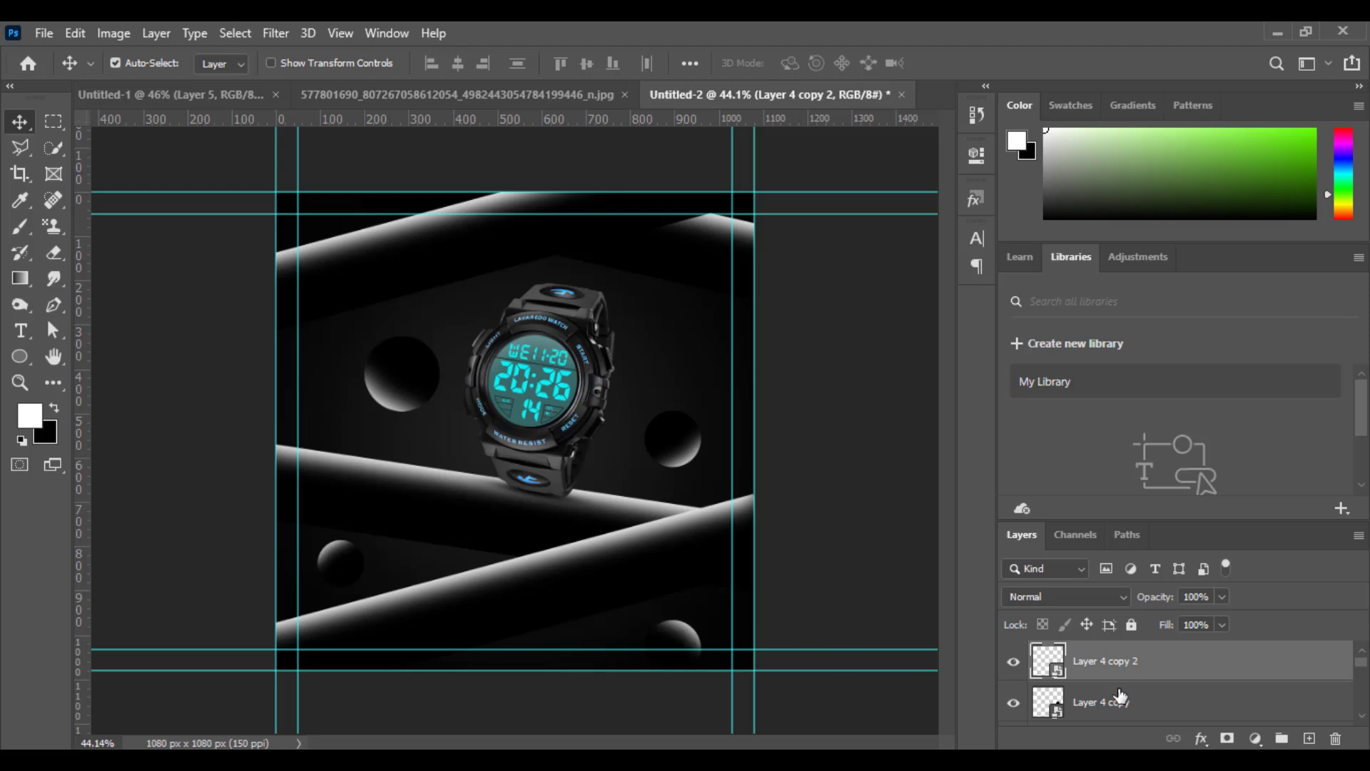
# Stamp all visible layers onto a new top layer and convert it to a smart object.
pyautogui.click(1309, 738)
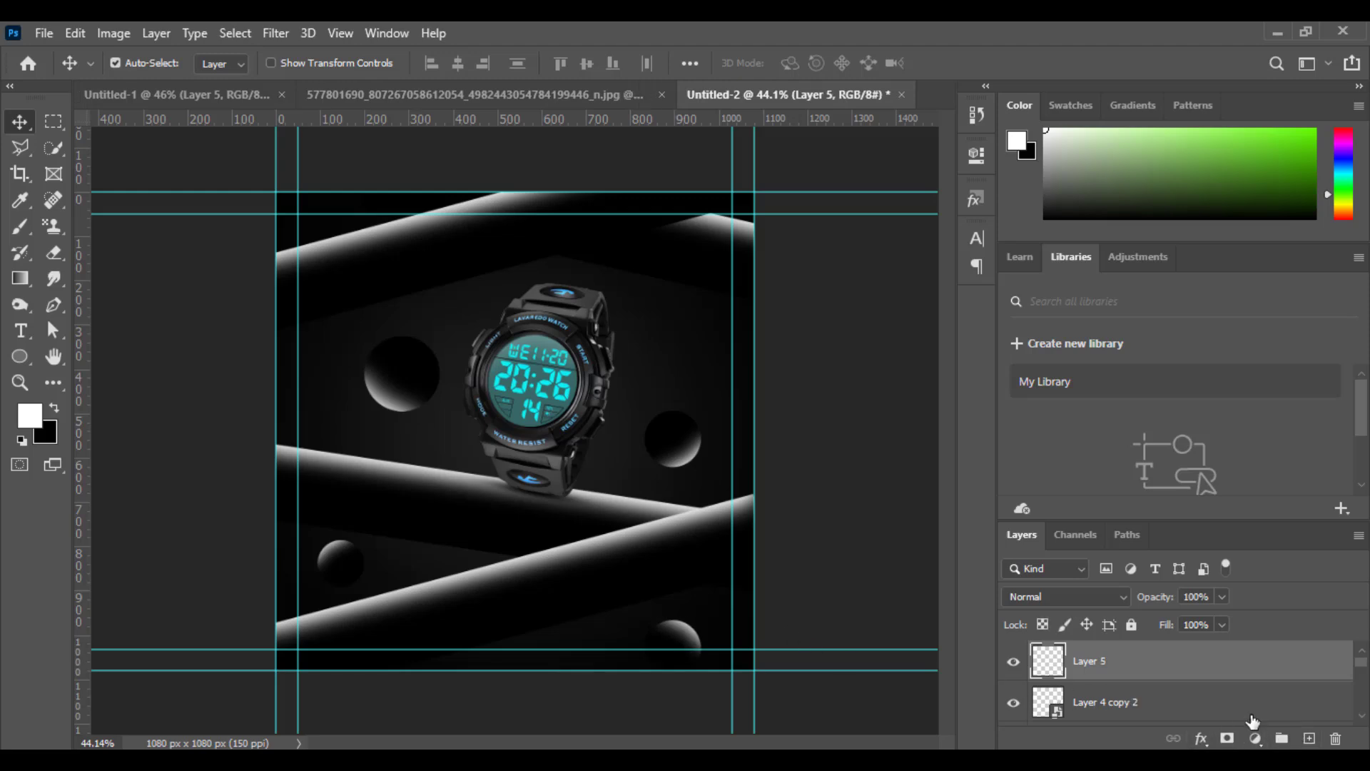
pyautogui.hotkey('ctrl', 'alt', 'shift', 'e')
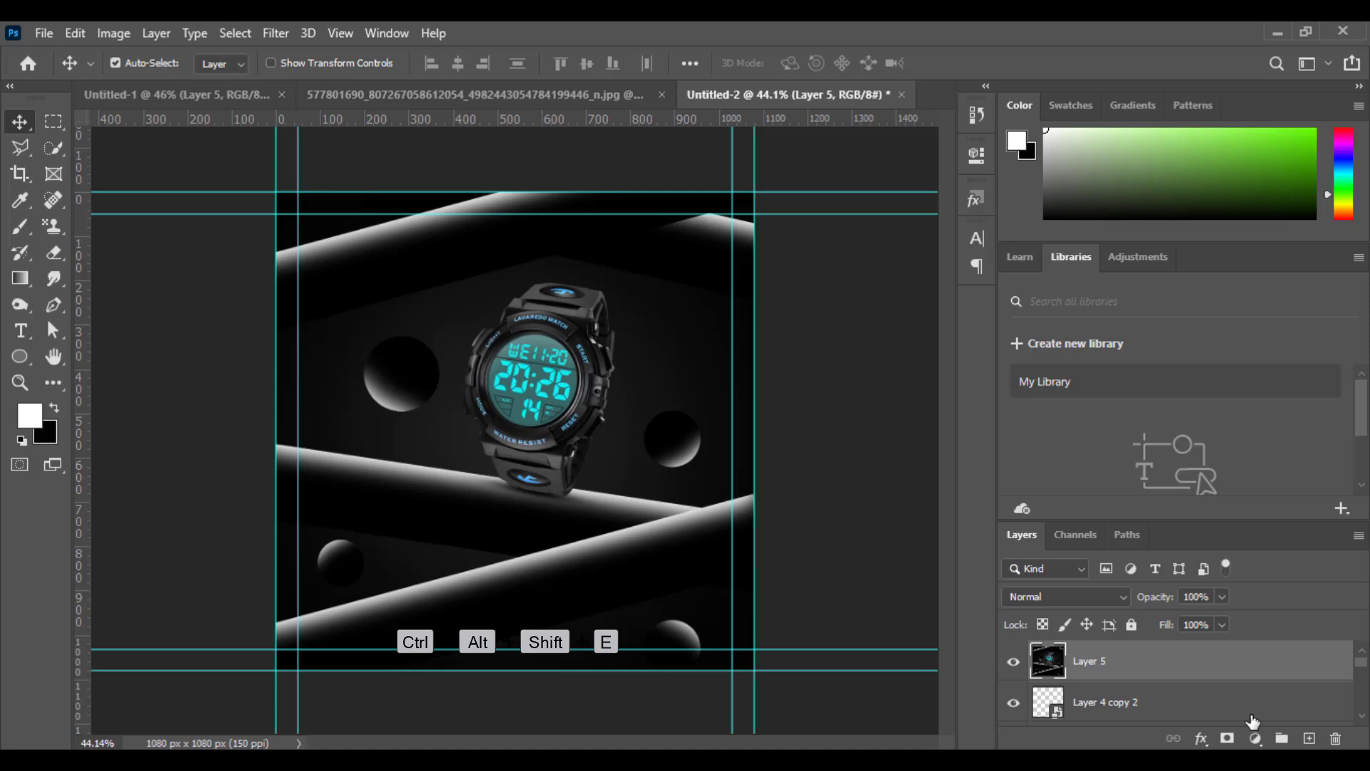
pyautogui.rightClick(1169, 665)
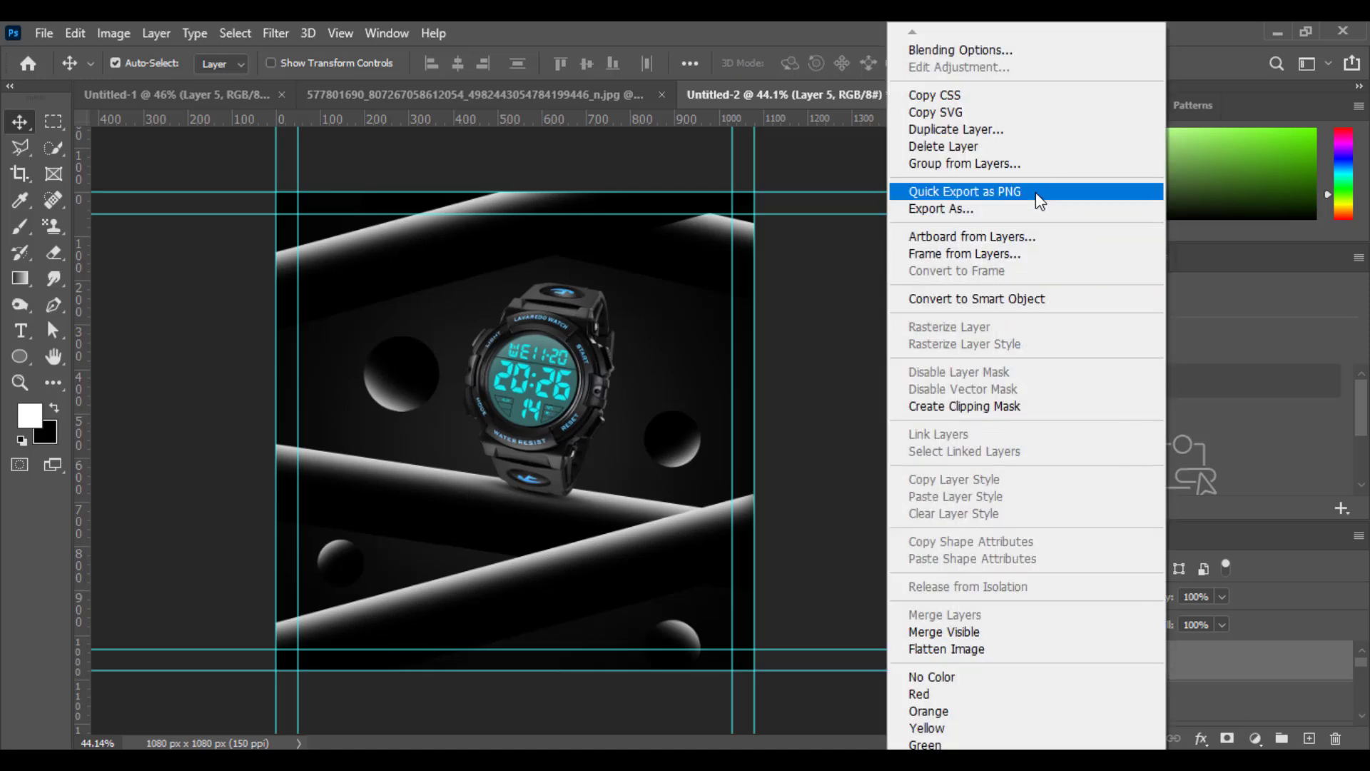
pyautogui.click(984, 298)
# Open the Camera Raw Filter on the stamped smart object and set Exposure +0.05, Contrast +15, Highlights +10 and Whites +5.
pyautogui.click(275, 33)
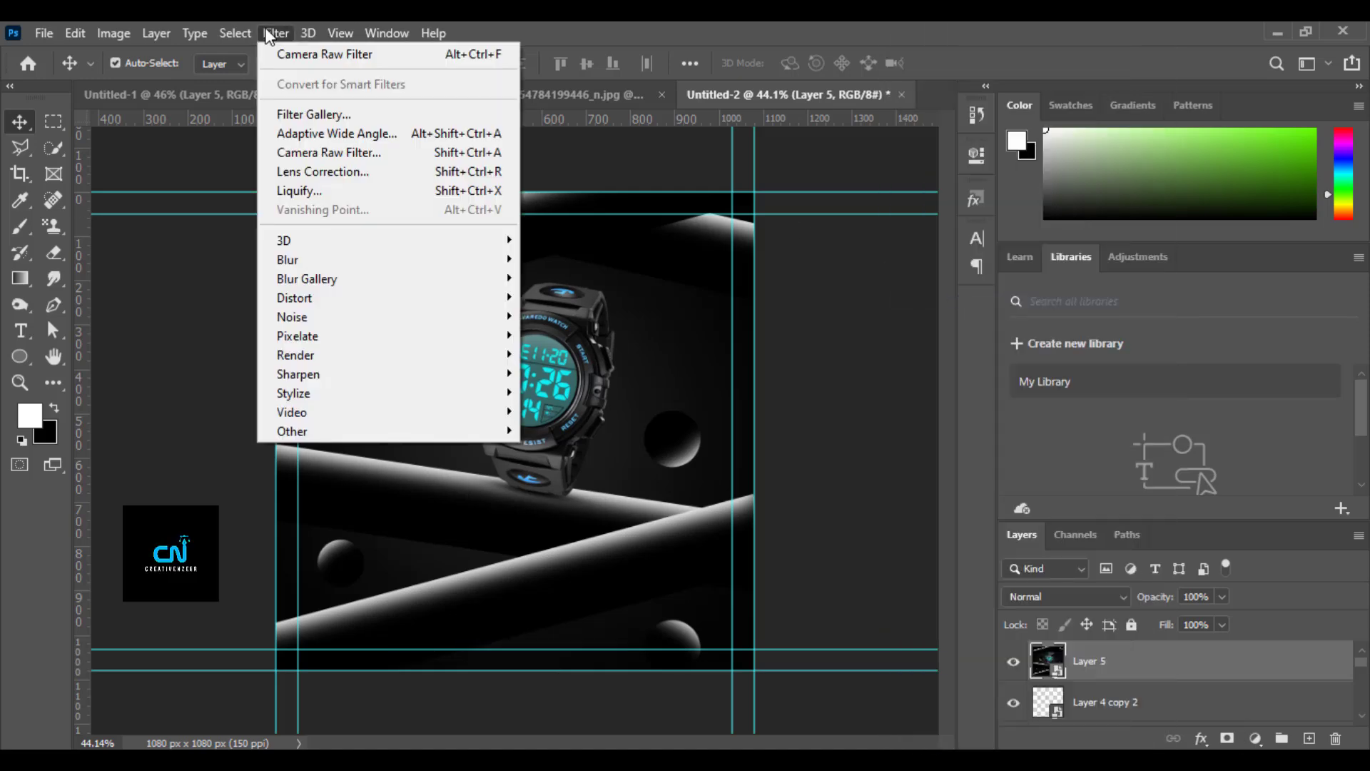
pyautogui.click(319, 152)
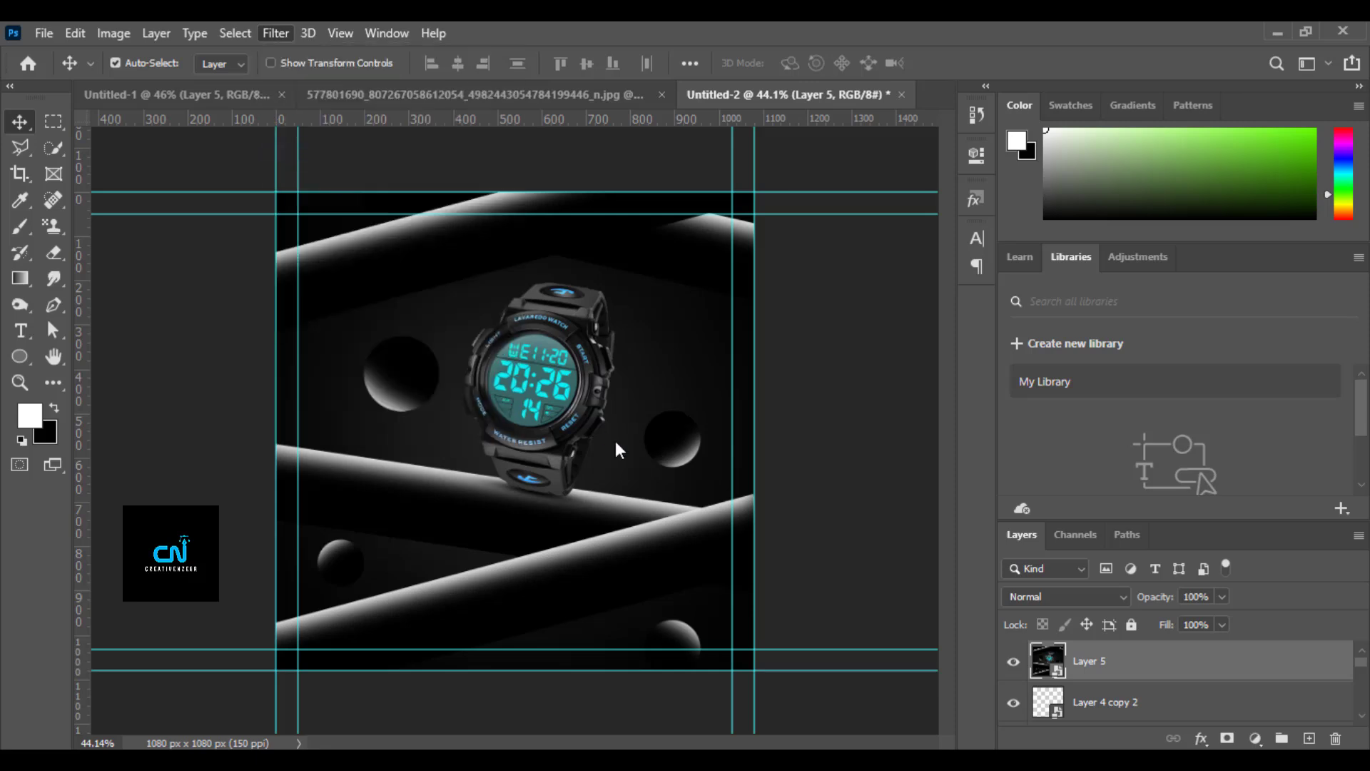
pyautogui.scroll(5, 970, 400)
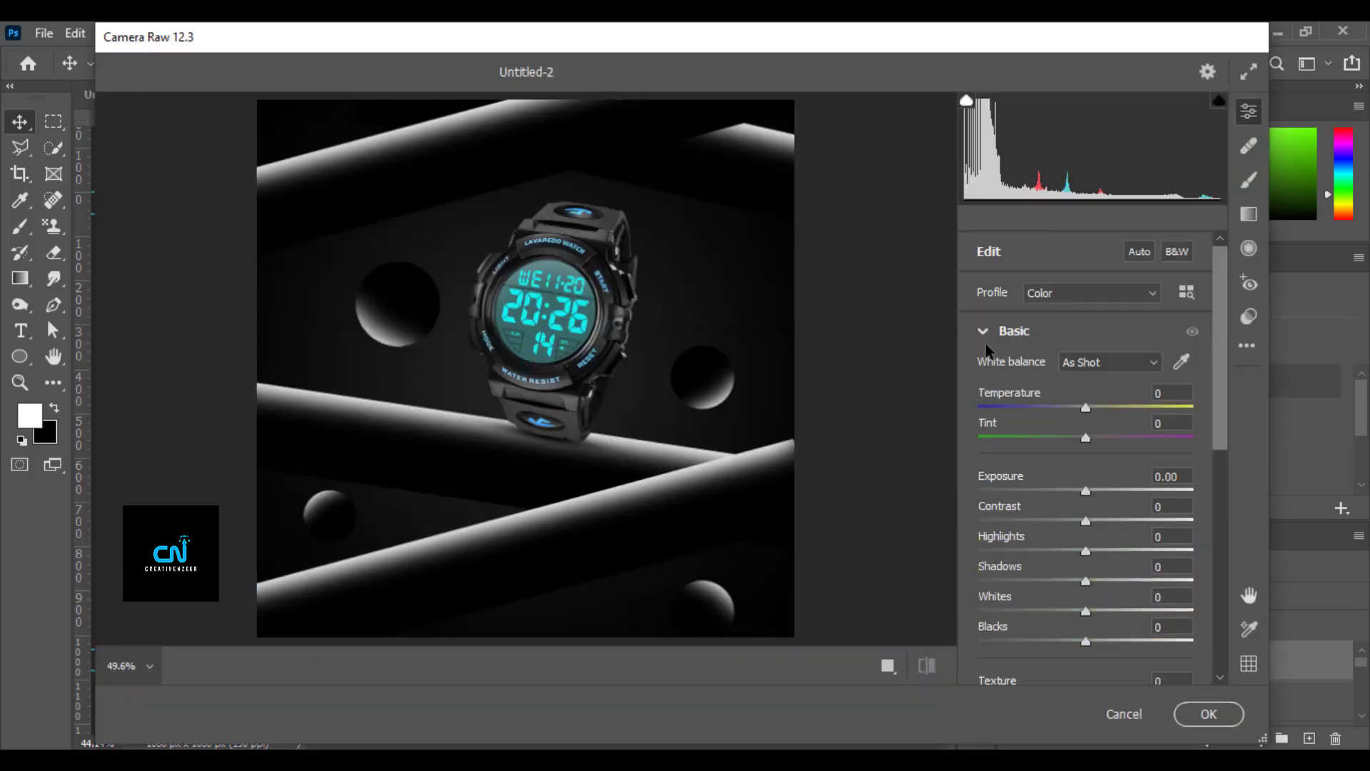
pyautogui.click(987, 332)
pyautogui.click(988, 330)
pyautogui.moveTo(1085, 412); pyautogui.dragTo(1098, 480)
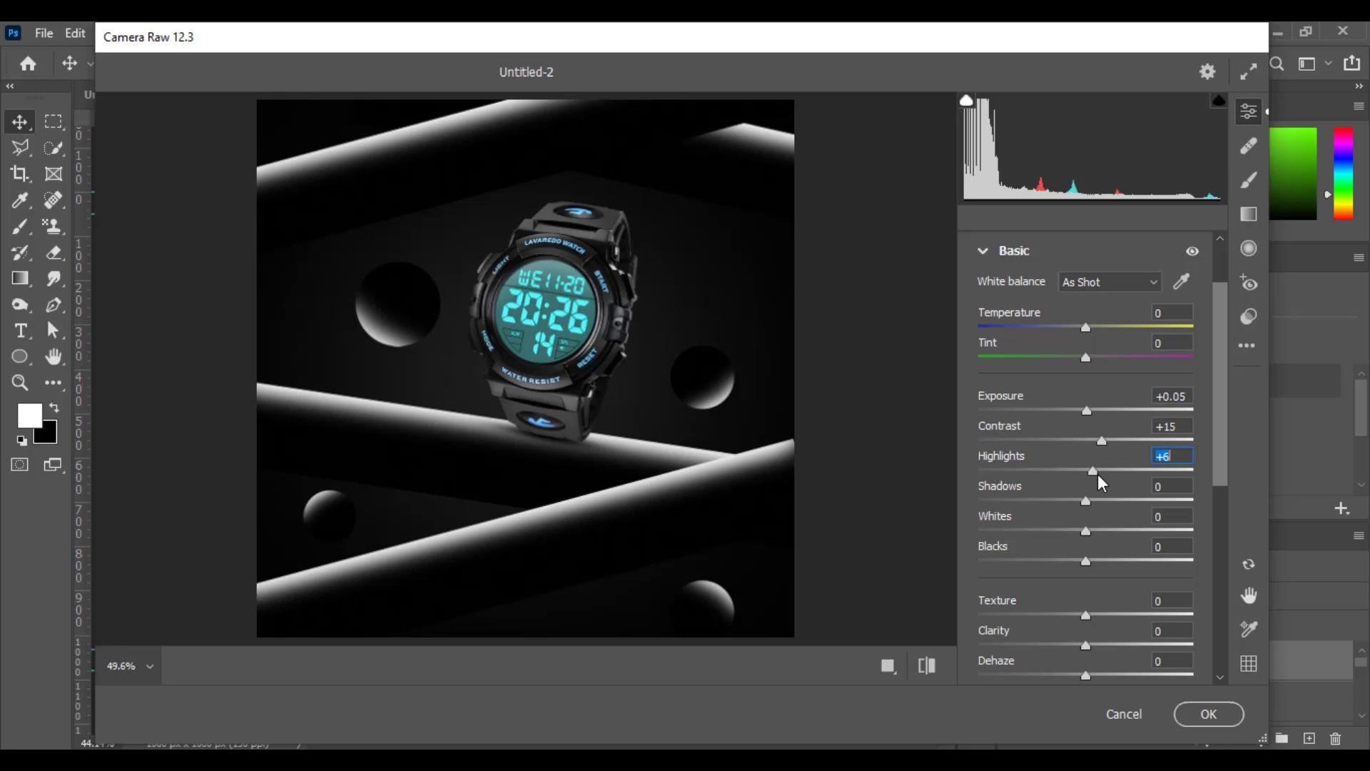
pyautogui.press('Up')
pyautogui.press('Up')
pyautogui.press('Up')
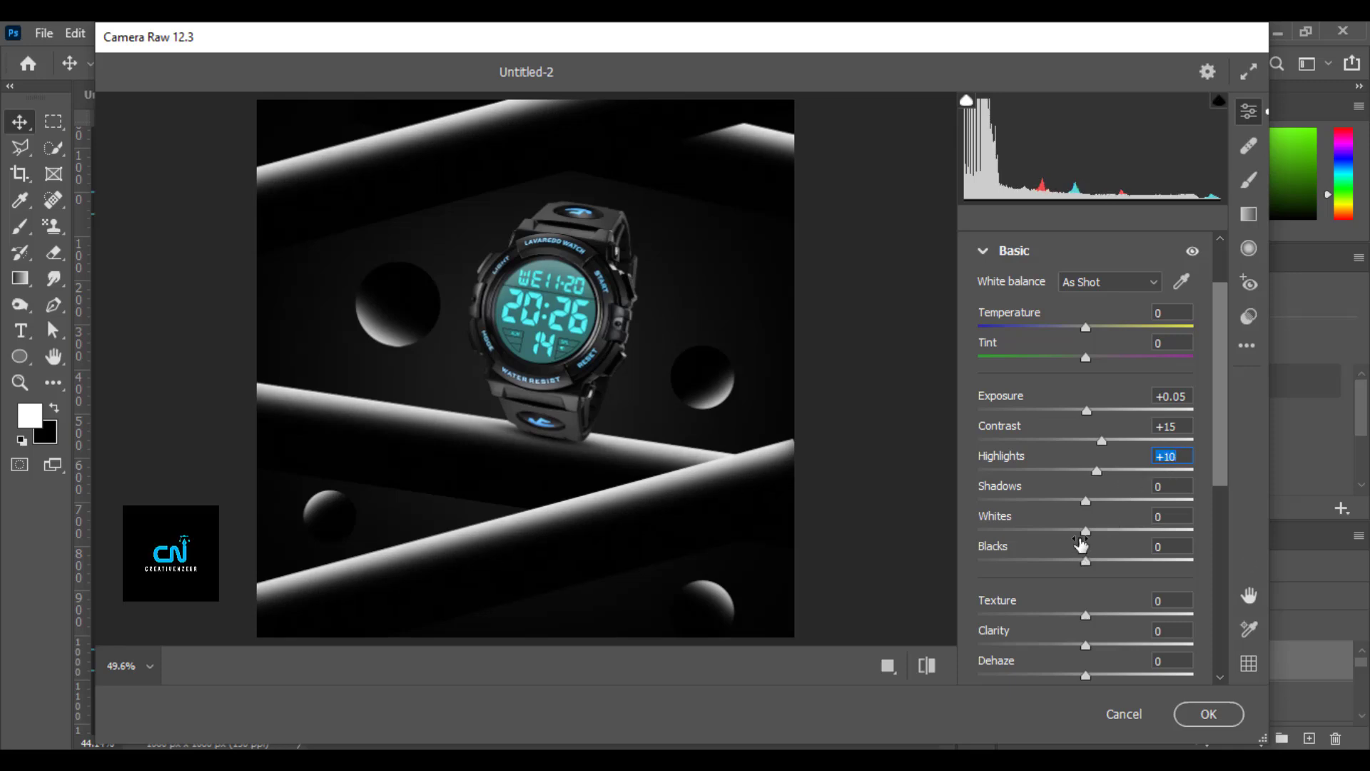
pyautogui.moveTo(1086, 528); pyautogui.dragTo(1090, 531)
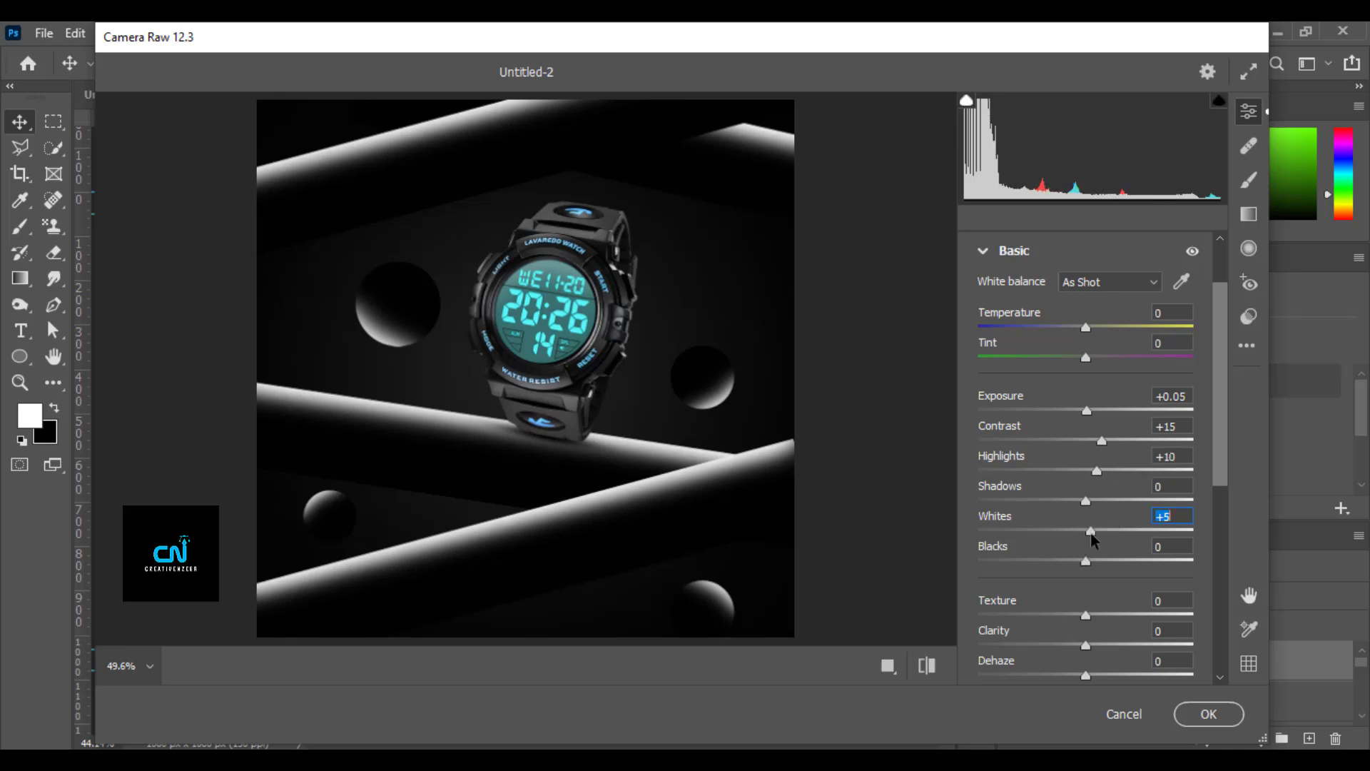
# Set Texture to +10, Clarity to +15, Dehaze to +15, Vibrance to +5 and Saturation to +15.
pyautogui.moveTo(1087, 618); pyautogui.dragTo(1098, 613)
pyautogui.moveTo(716, 421); pyautogui.dragTo(701, 414)
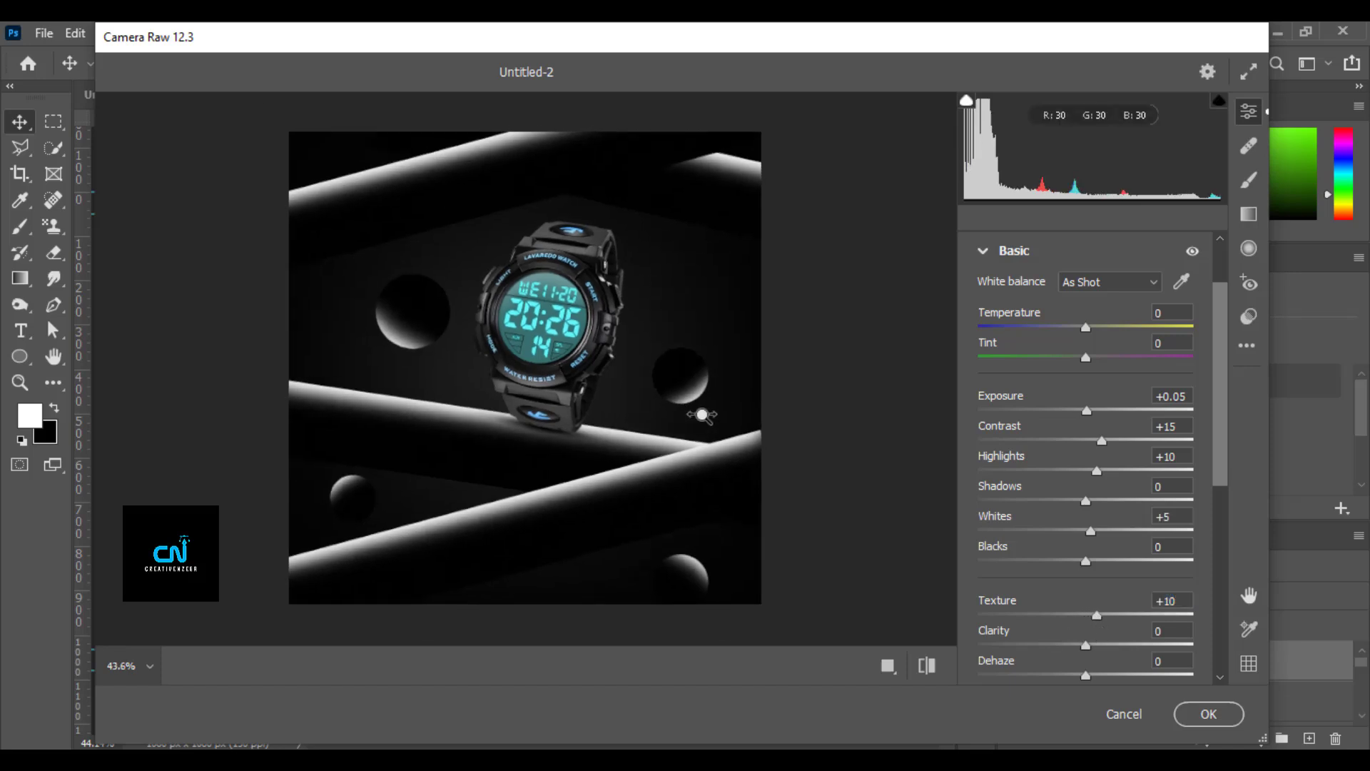
pyautogui.moveTo(1092, 646); pyautogui.dragTo(1116, 651)
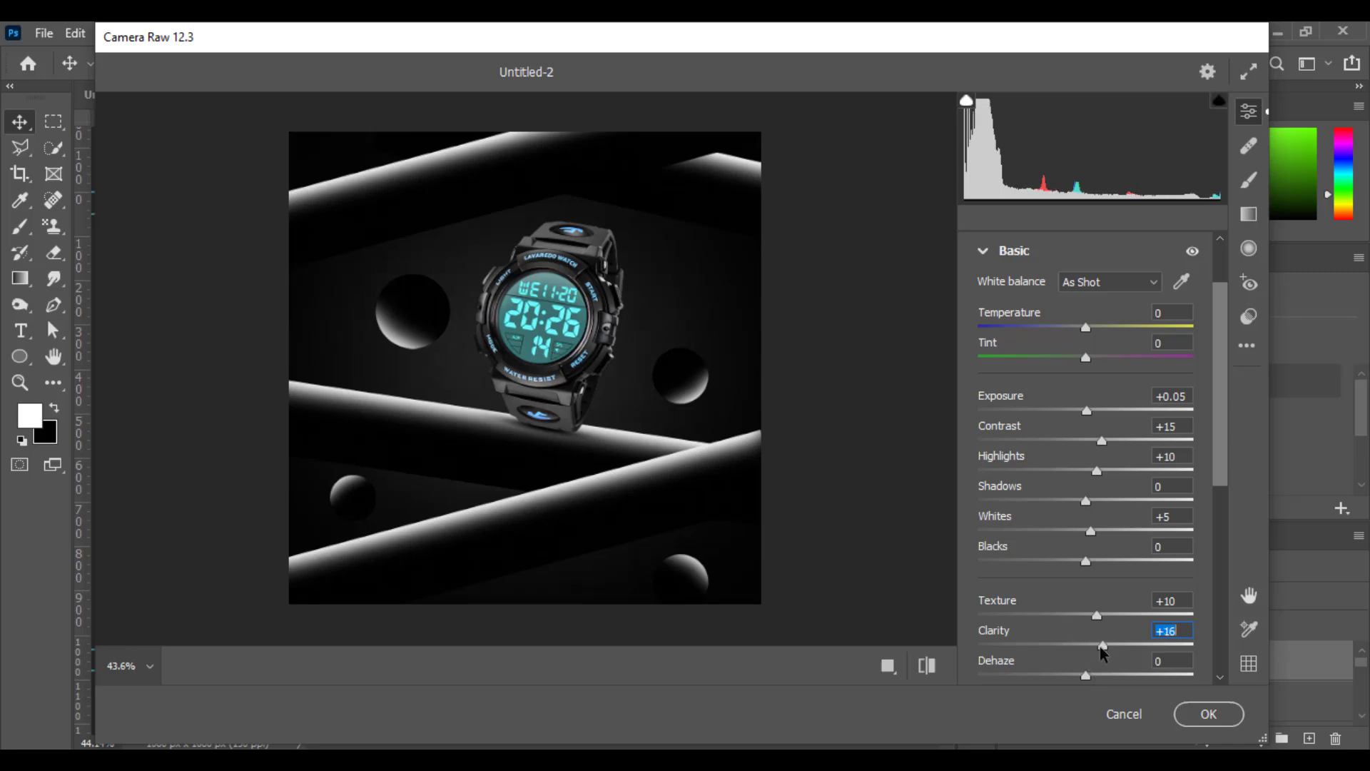
pyautogui.moveTo(1086, 676); pyautogui.dragTo(1103, 676)
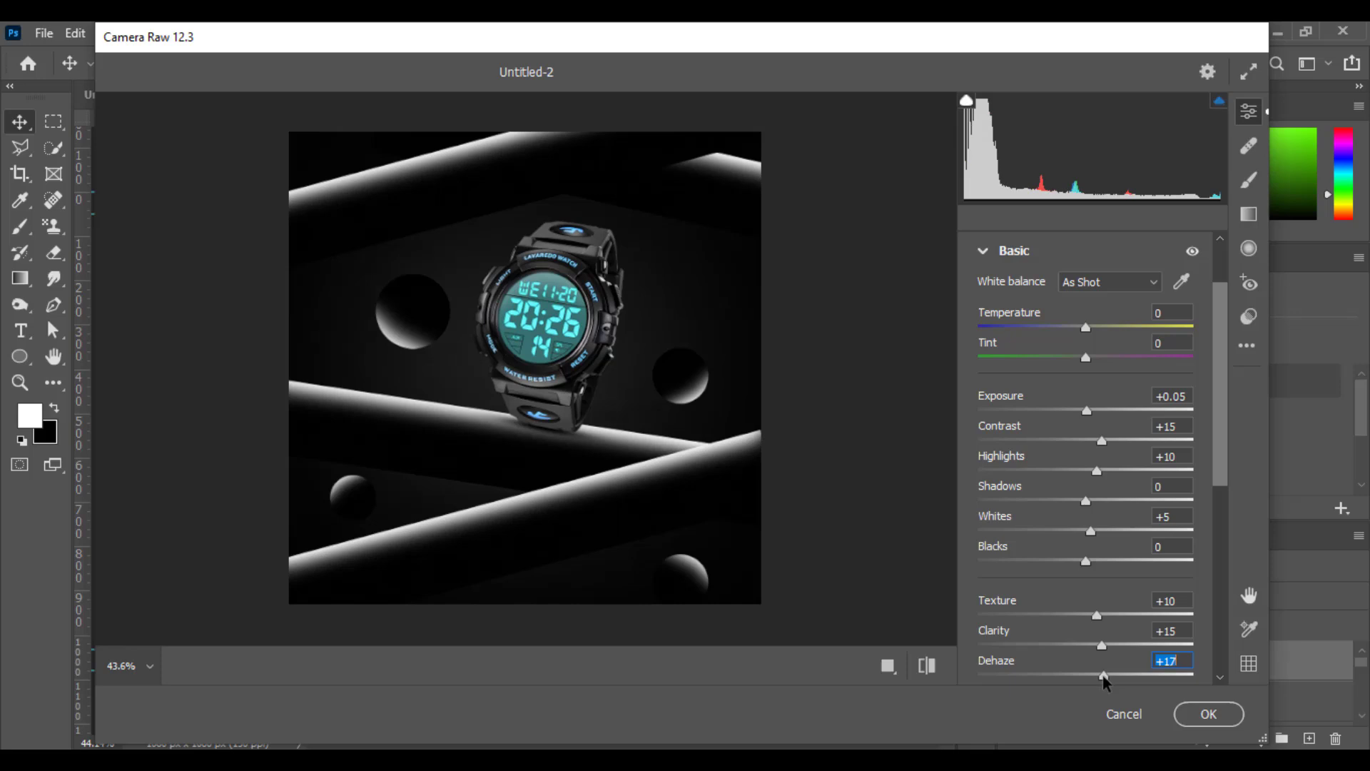
pyautogui.scroll(-4, 1099, 671)
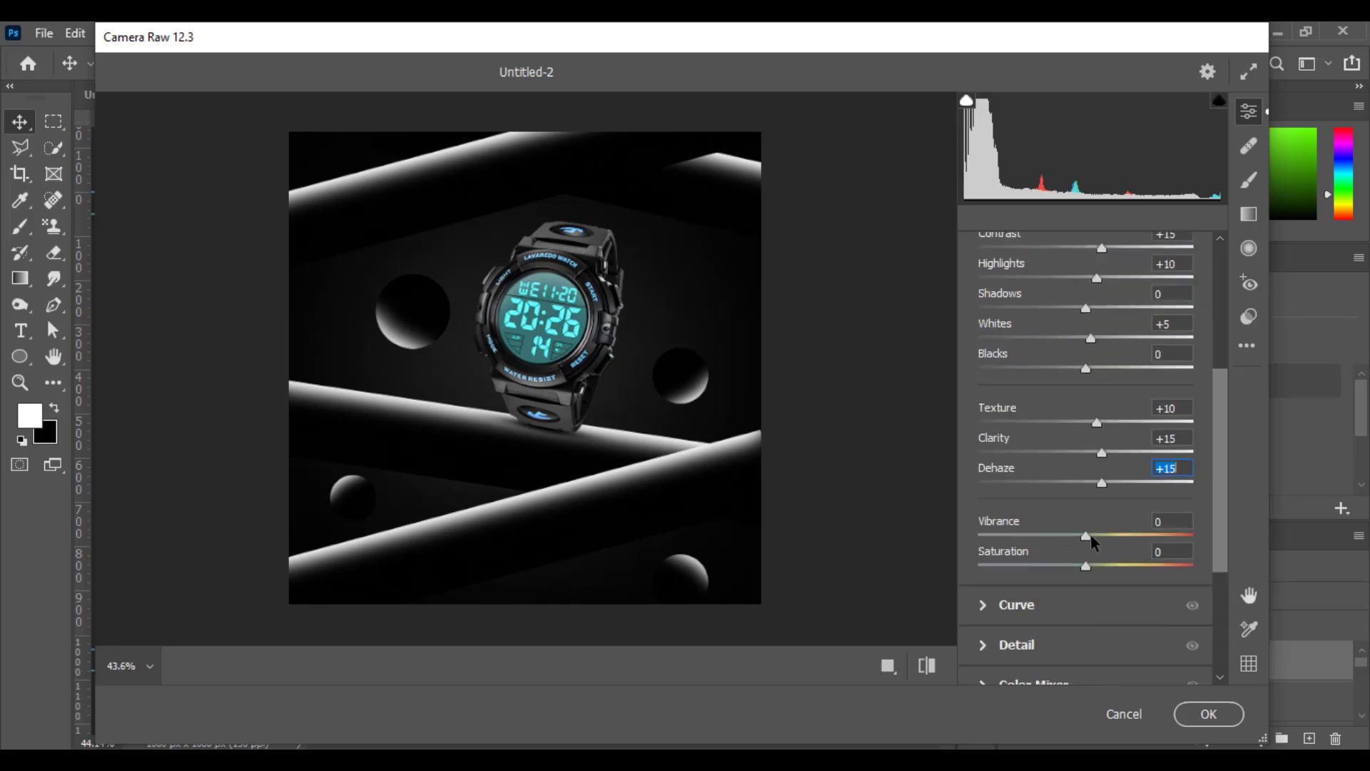
pyautogui.moveTo(1087, 534); pyautogui.dragTo(1106, 569)
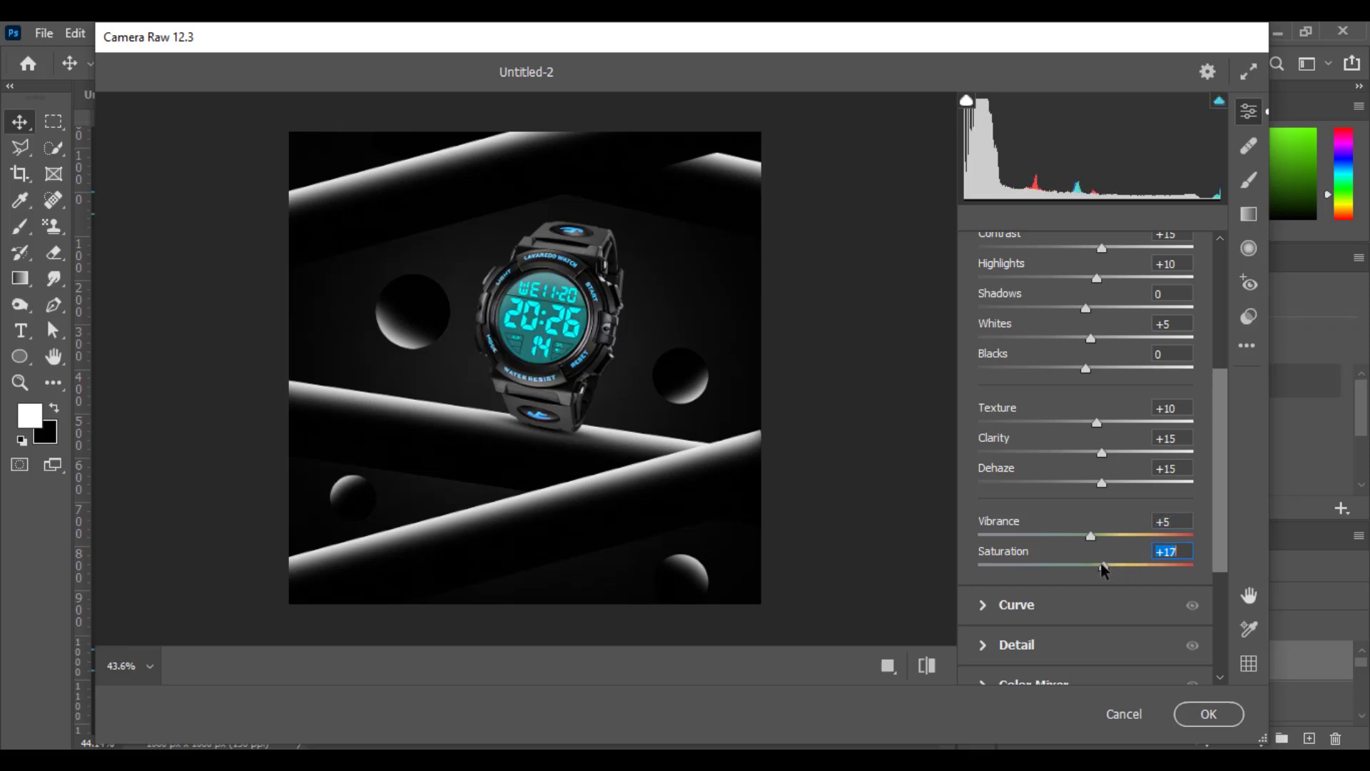
# Add slight sharpening in the Detail settings, compare with the unedited image and apply the Camera Raw grading.
pyautogui.scroll(-2, 1101, 563)
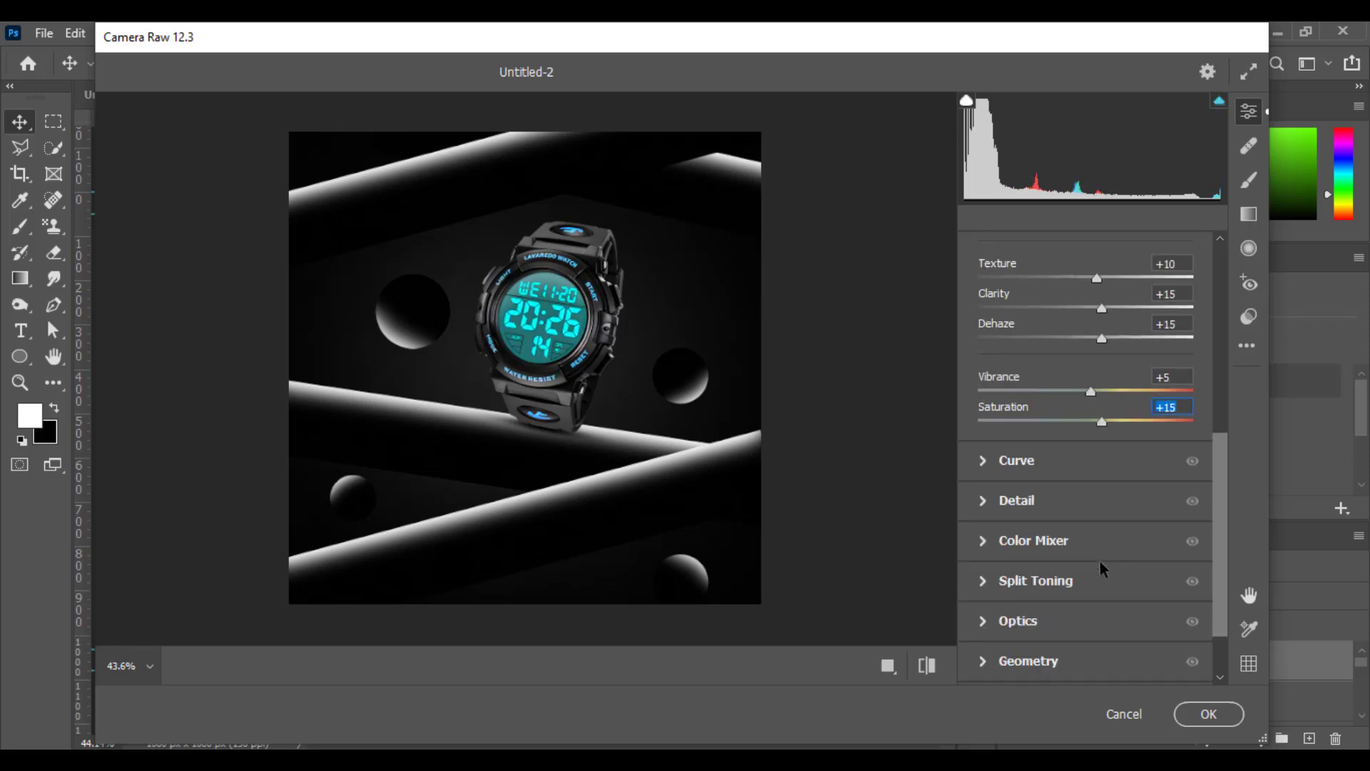
pyautogui.click(982, 502)
pyautogui.moveTo(984, 463); pyautogui.dragTo(988, 464)
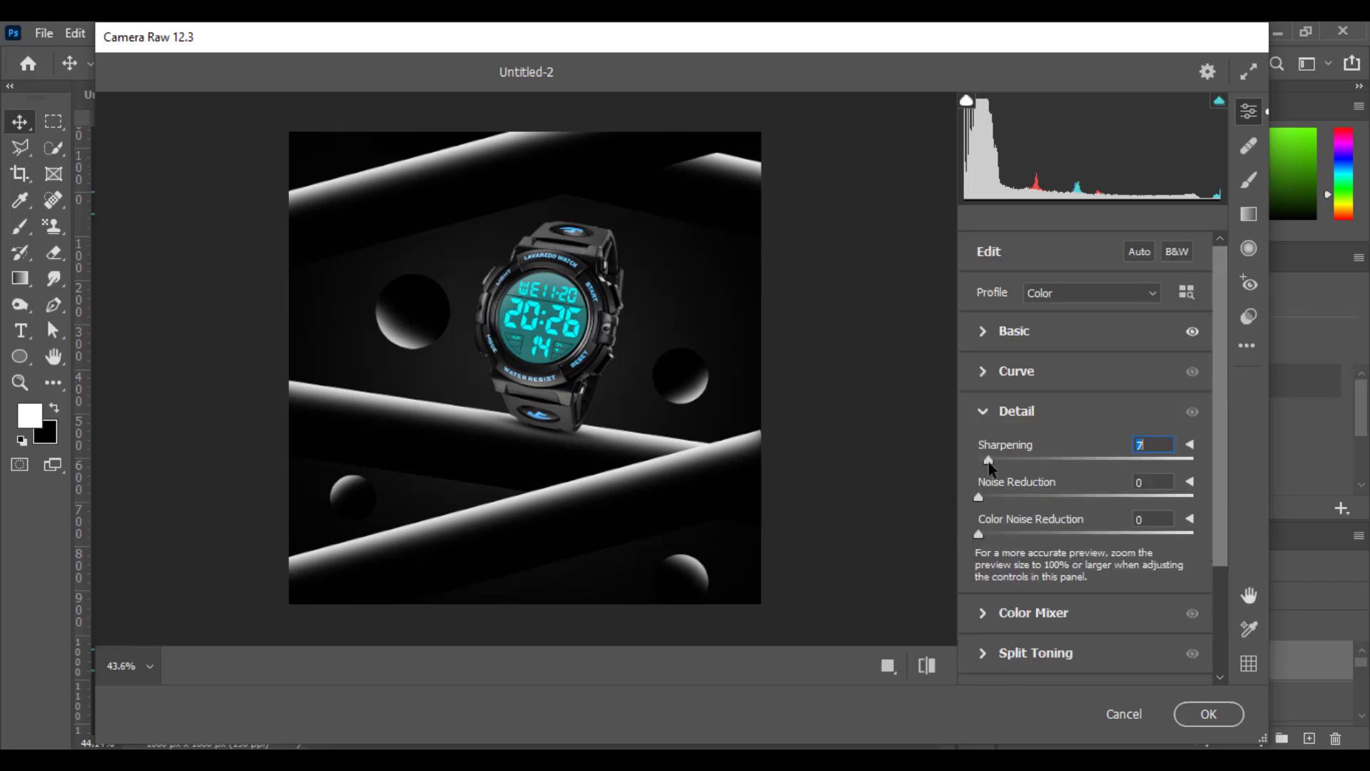
pyautogui.write('0')
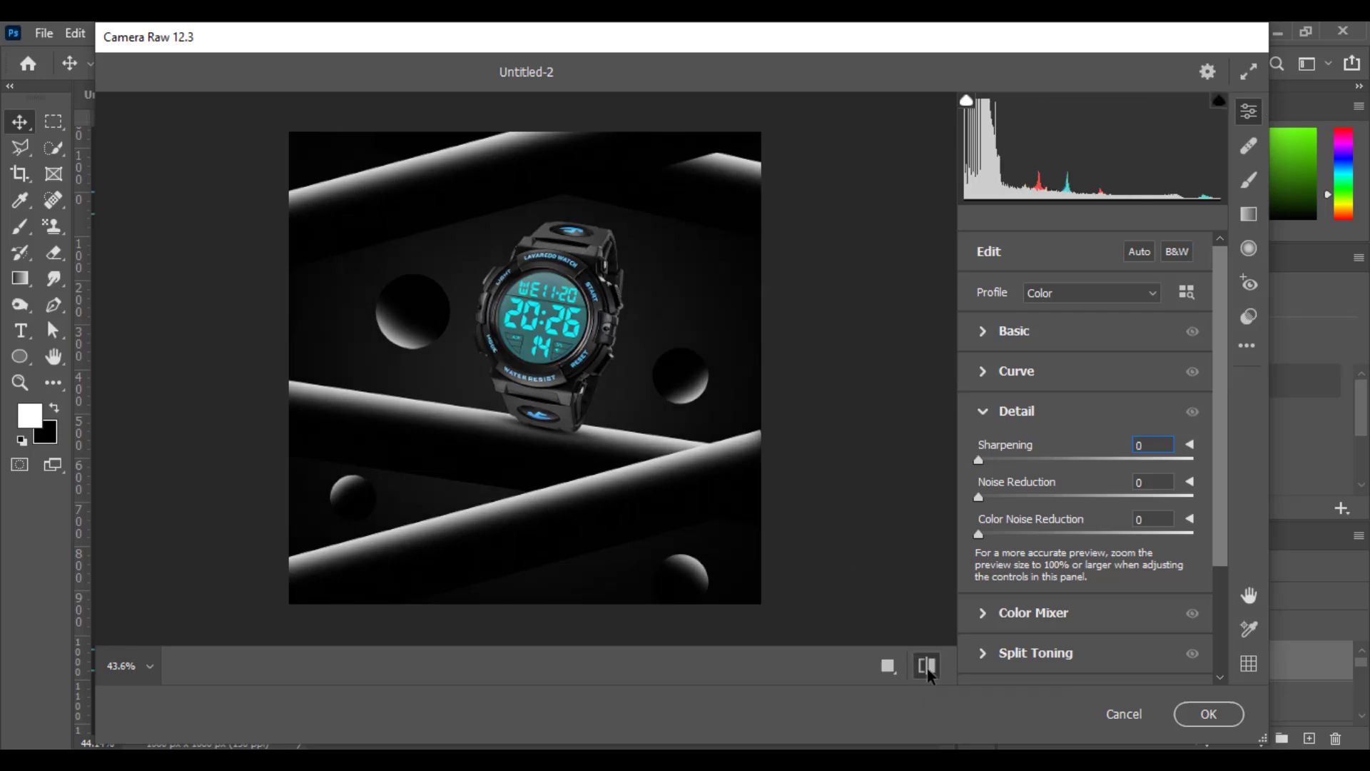
pyautogui.click(1205, 716)
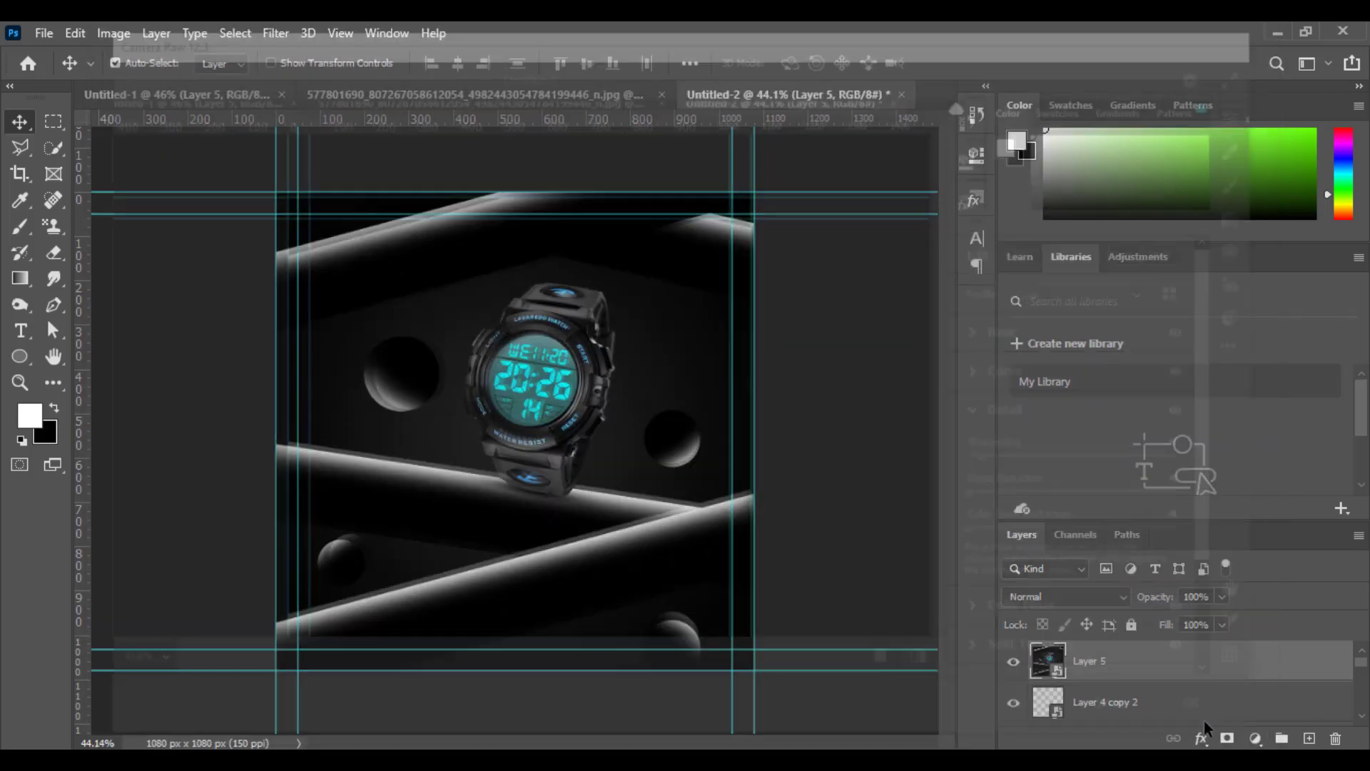
pyautogui.click(19, 383)
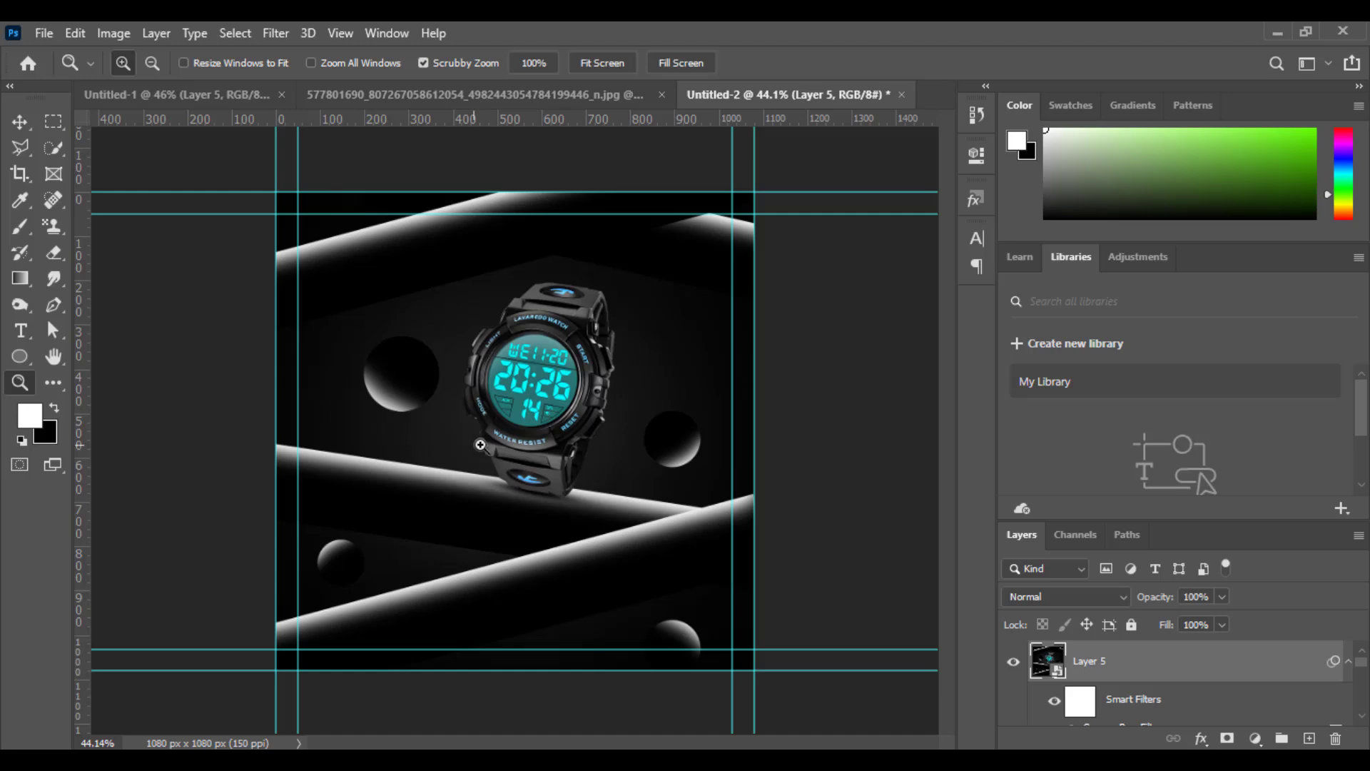
pyautogui.click(471, 440)
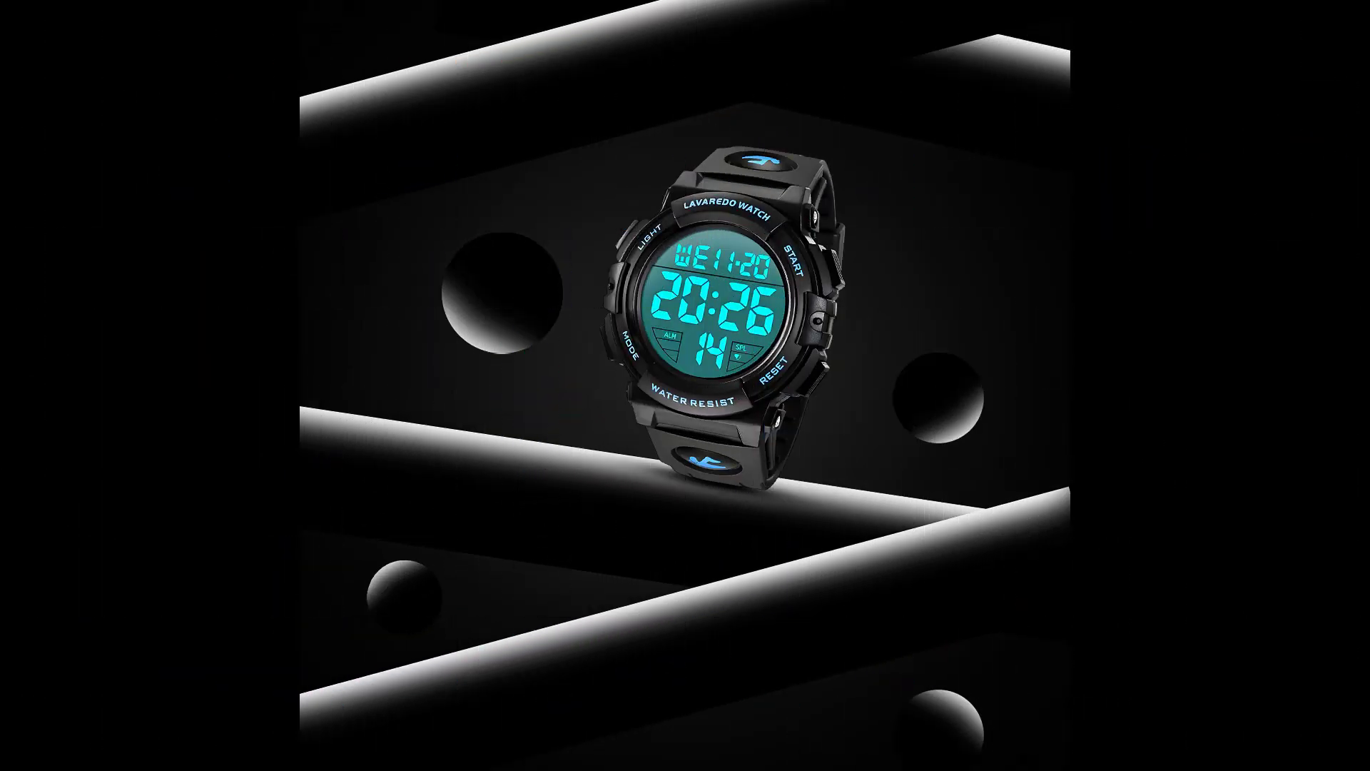